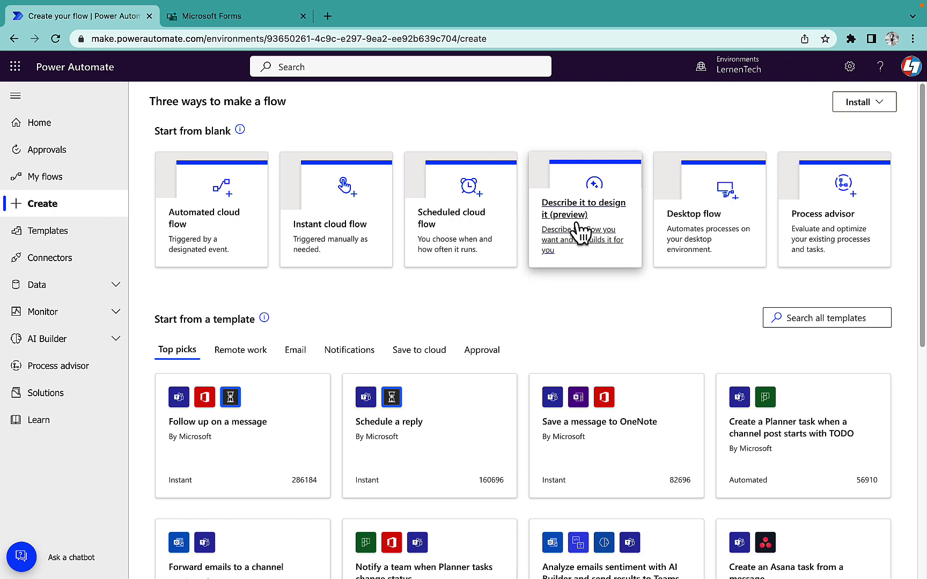
- Start a flow with Describe it to design it (preview) and browse further sets of example descriptions
left_click(577, 223)
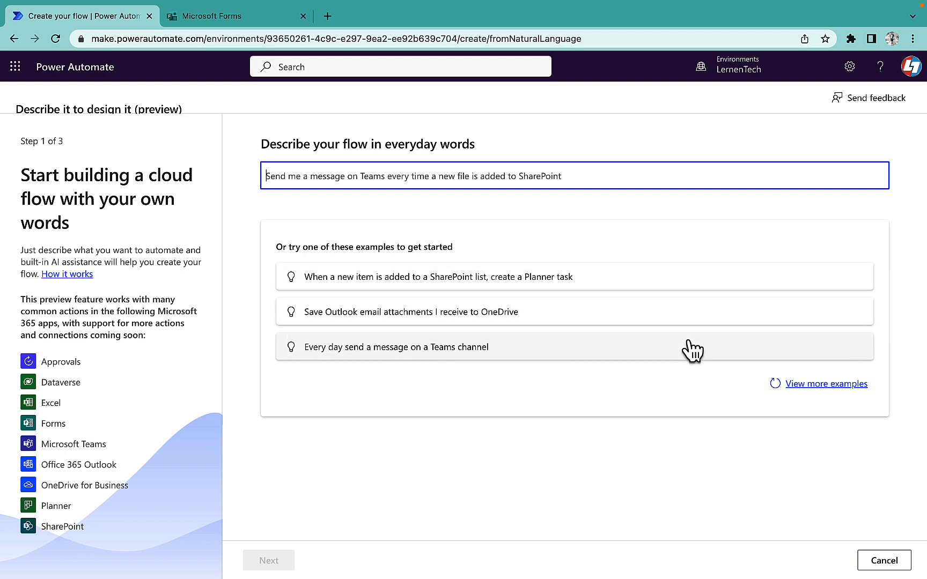
left_click(814, 389)
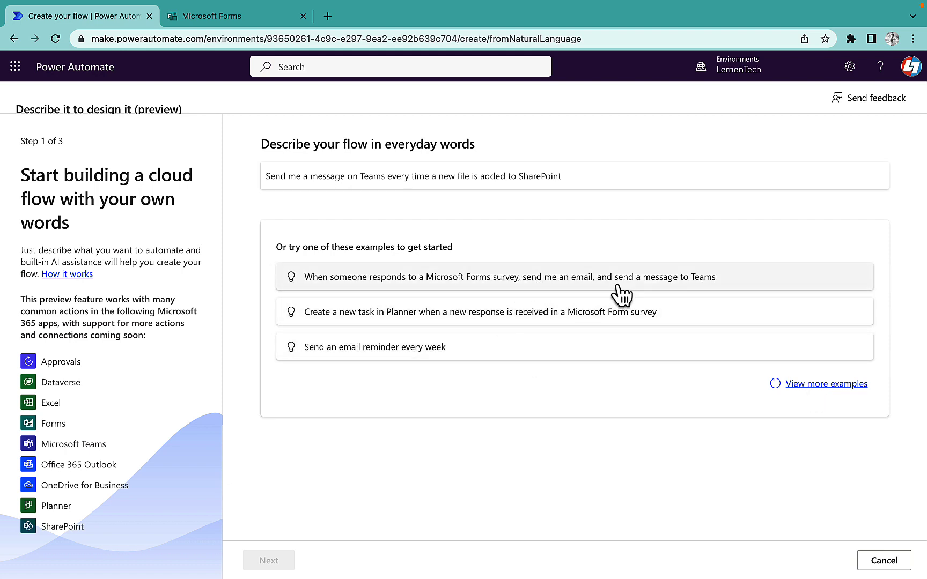
left_click(807, 387)
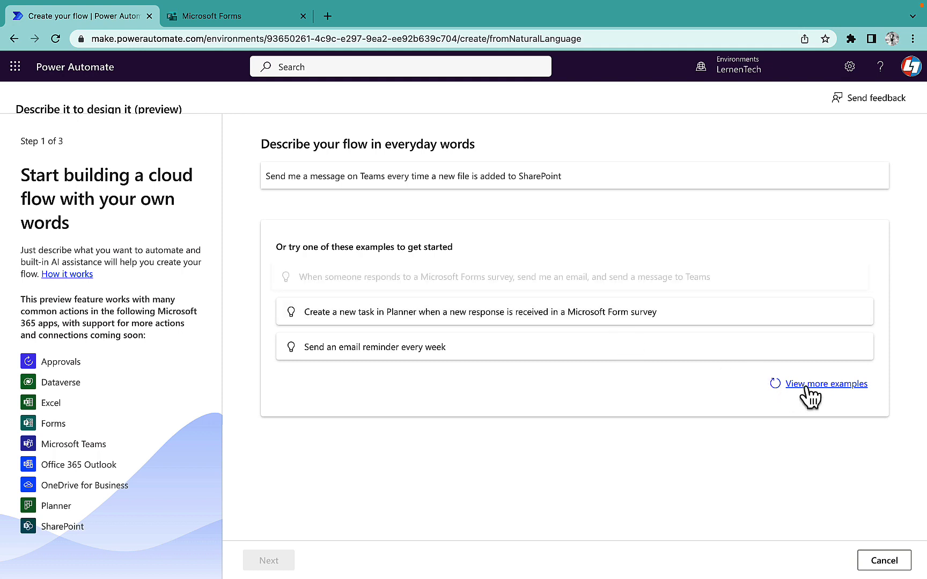
left_click(809, 387)
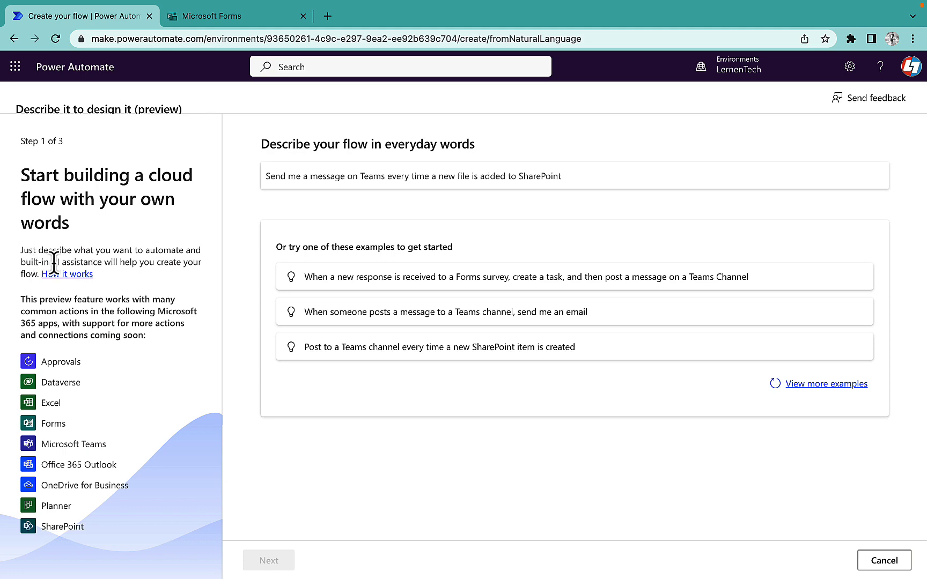
- Read the How it works help on the underlying technology, supported applications, supported languages and data collection
left_click(80, 277)
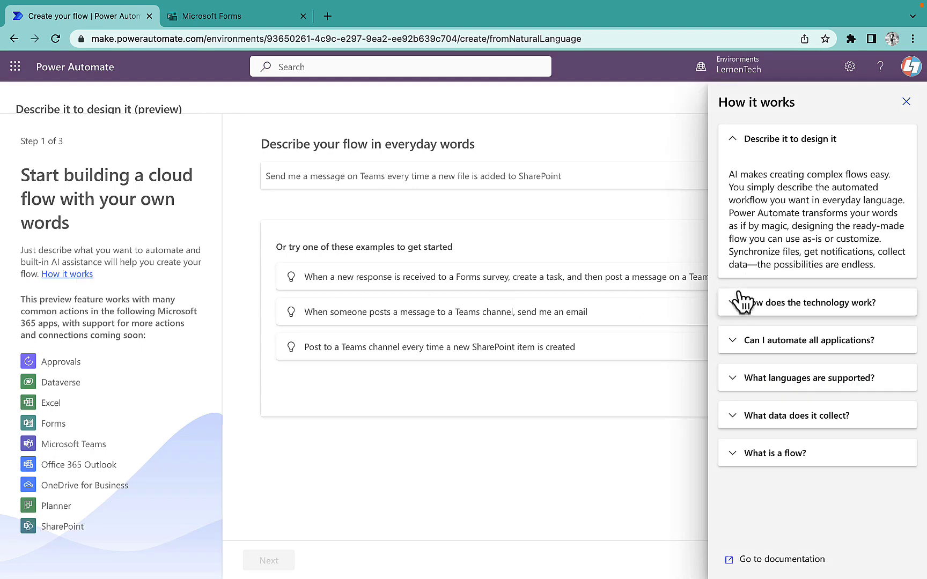
left_click(825, 312)
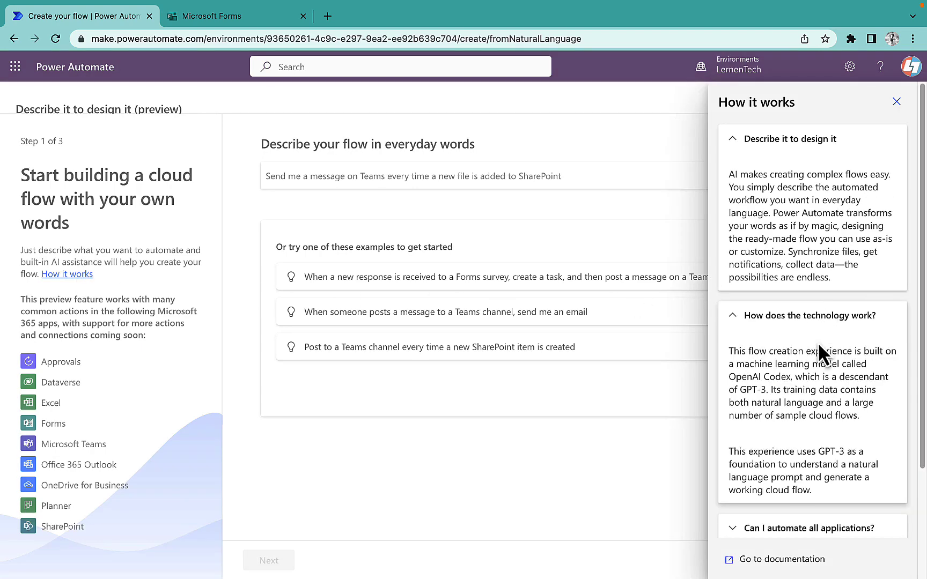
scroll(818, 343, "down", 3)
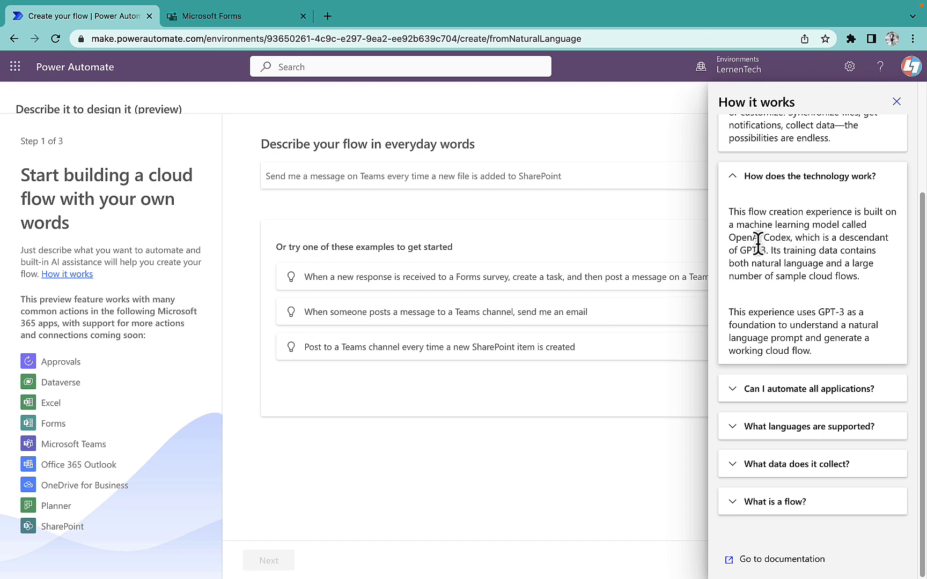
mouse_move(742, 239)
left_mouse_down()
mouse_move(778, 238)
mouse_move(728, 249)
mouse_move(754, 251)
left_mouse_up()
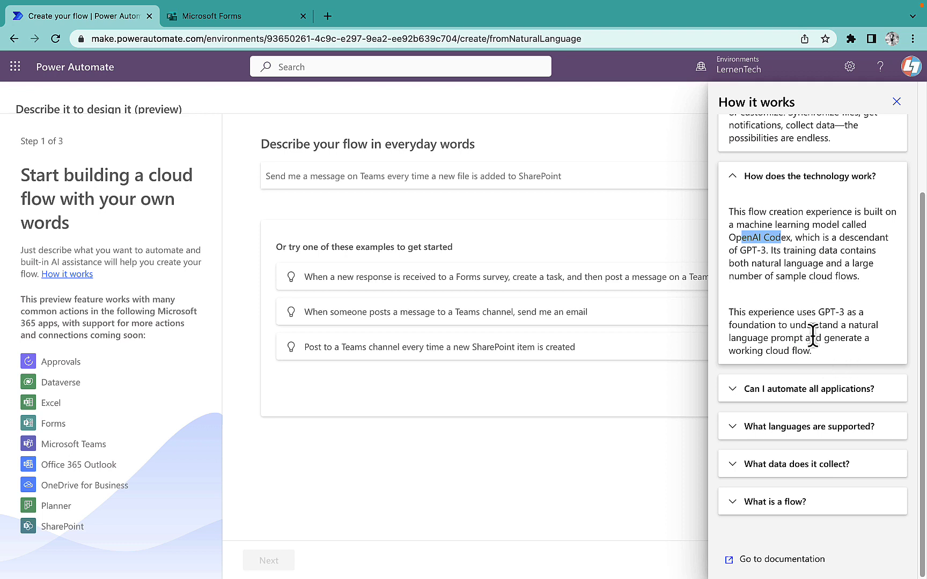
left_click(811, 354)
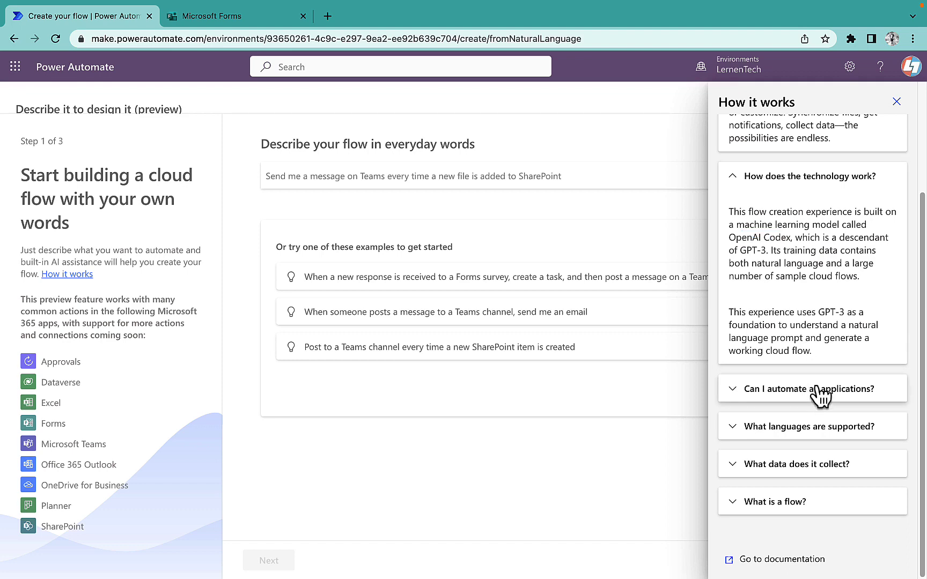
left_click(795, 396)
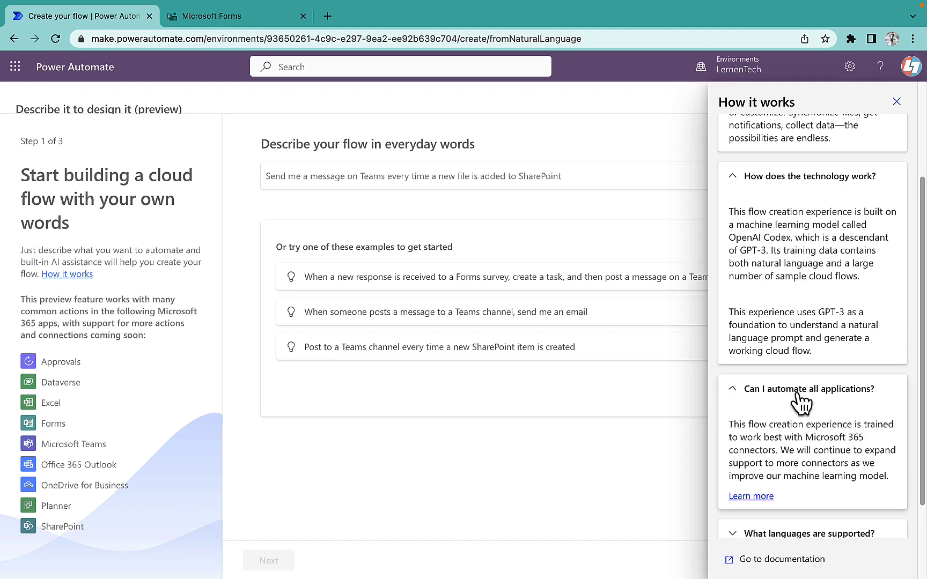
scroll(791, 376, "down", 2)
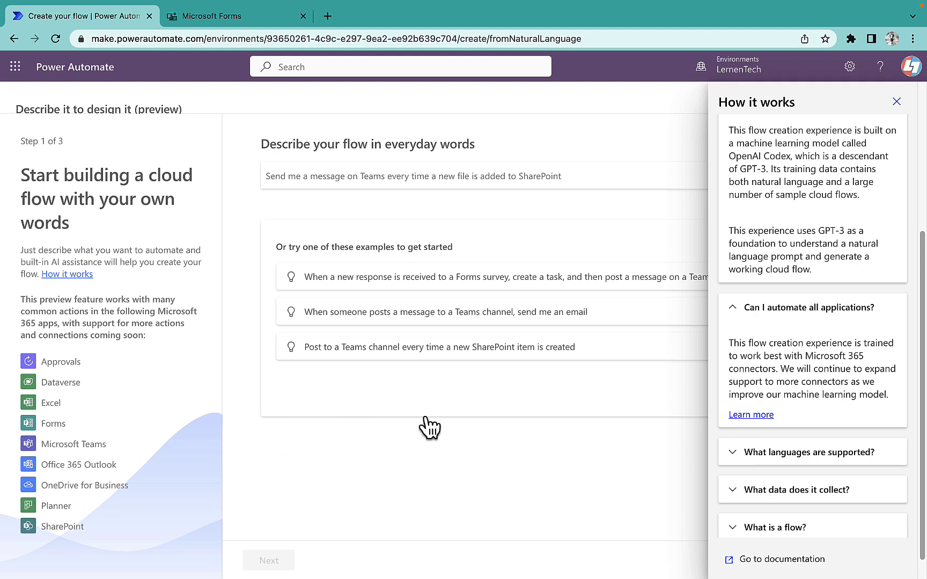
left_click(800, 452)
scroll(785, 381, "down", 2)
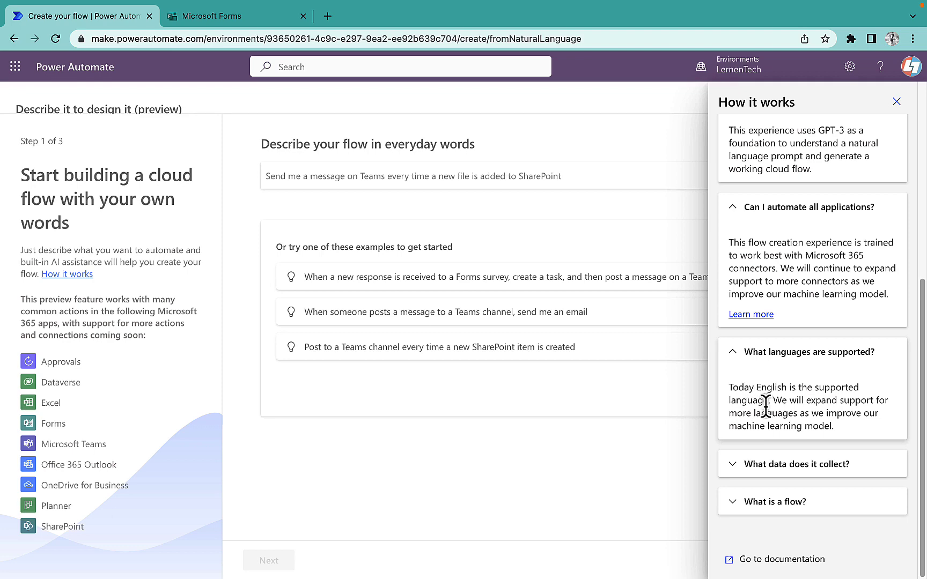
left_click(865, 465)
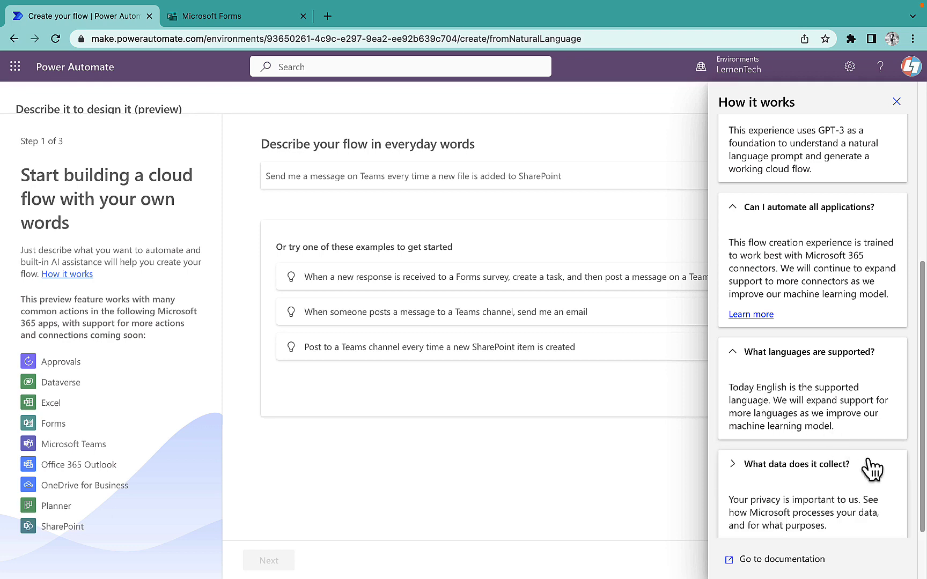
scroll(853, 462, "down", 2)
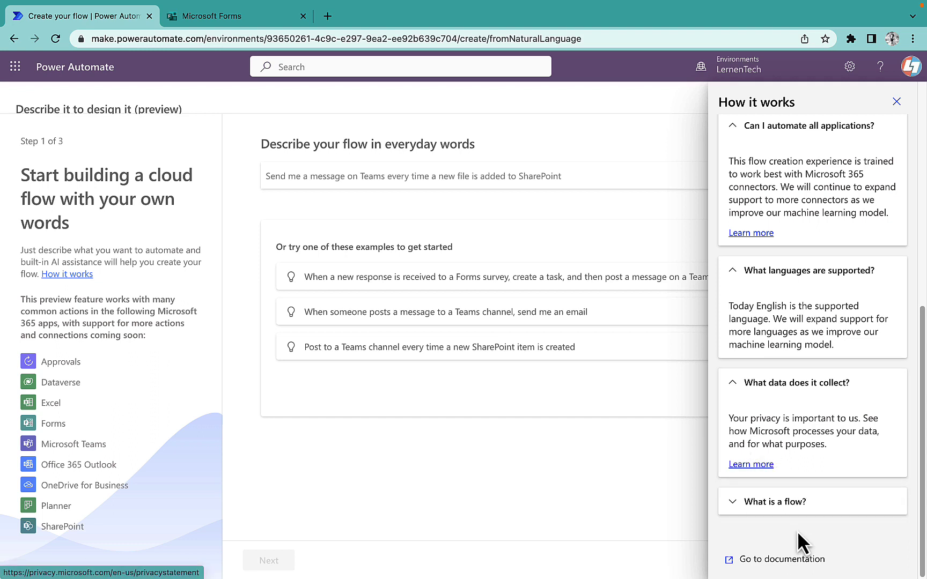
- Open the documentation article on creating a cloud flow from a description and skim its prerequisites and example
left_click(771, 560)
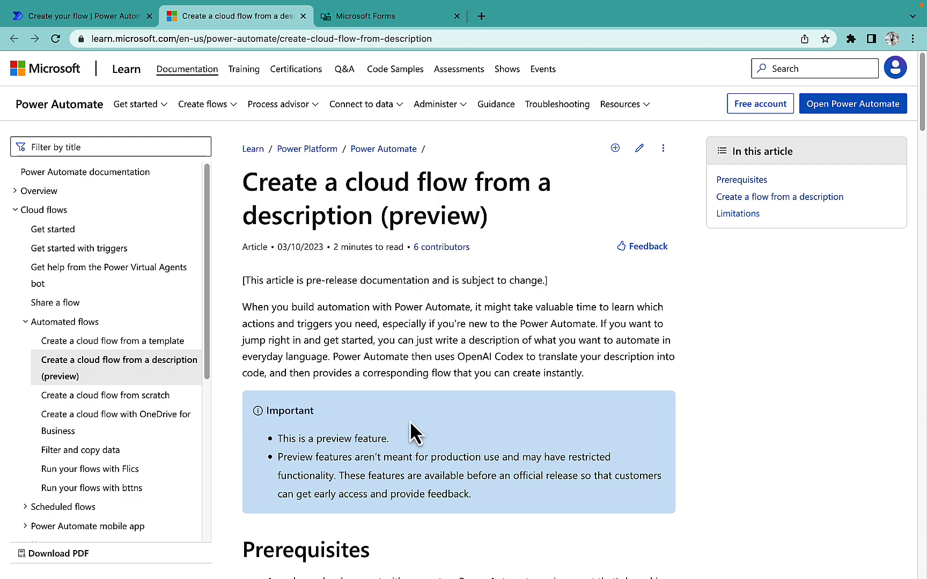
scroll(409, 421, "down", 3)
scroll(407, 393, "down", 3)
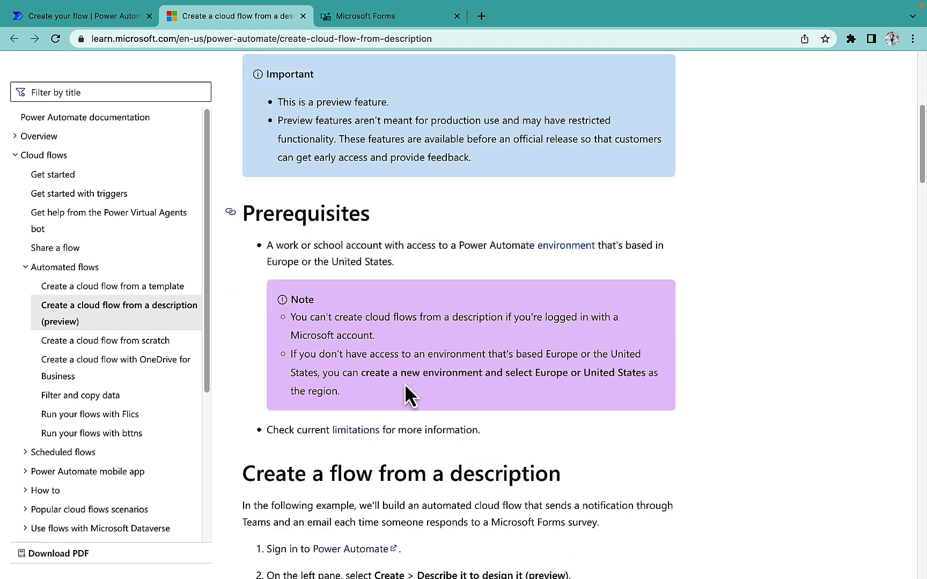
scroll(495, 409, "down", 15)
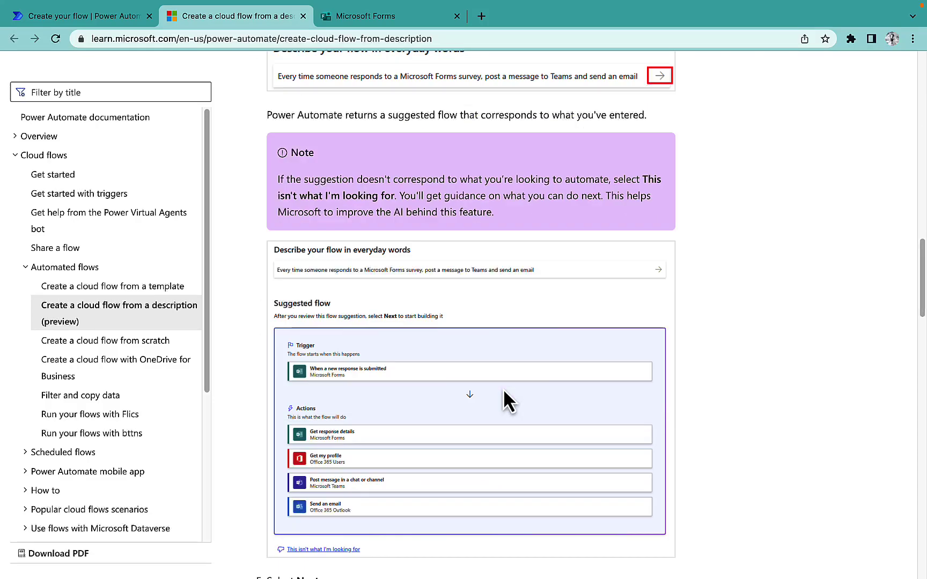
scroll(507, 391, "down", 15)
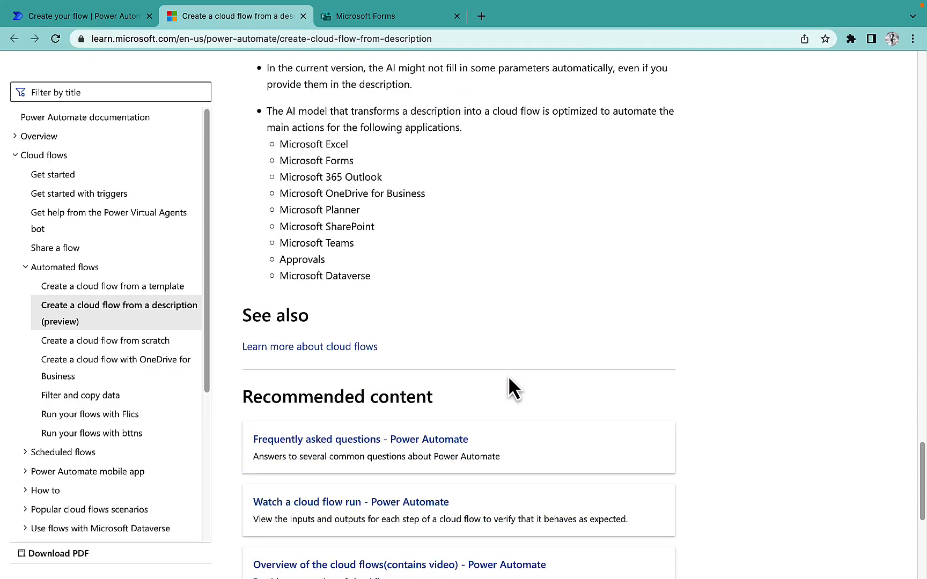
- Examine the article's Limitations section, including the list of optimized applications, and return to the flow description page with the help closed
scroll(508, 376, "up", 3)
left_click_drag(480, 180, 594, 181)
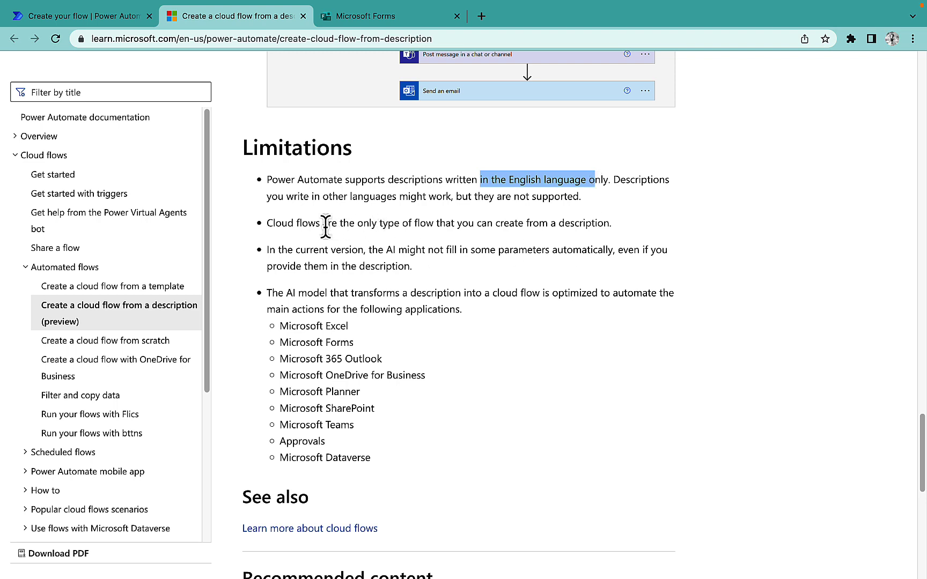
left_click_drag(272, 223, 538, 223)
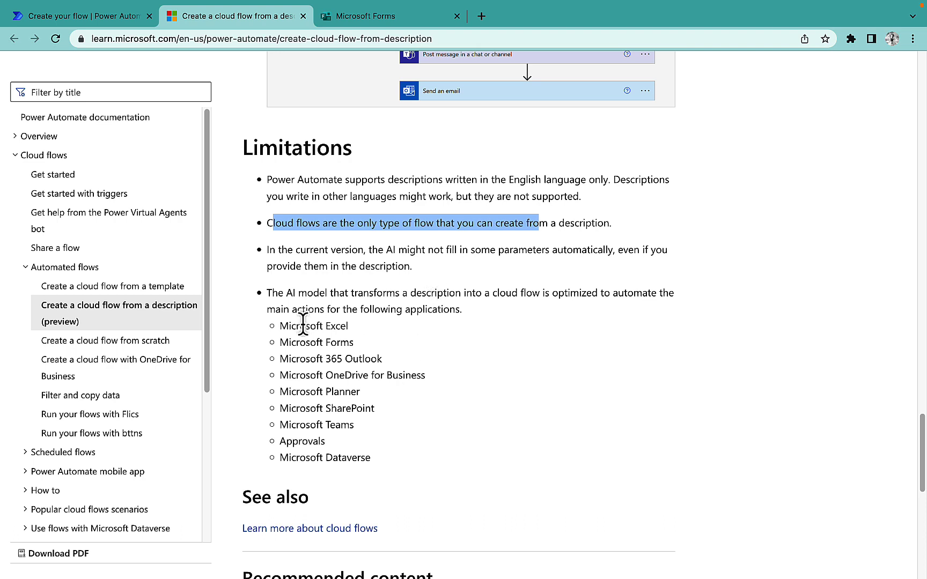
left_click_drag(416, 263, 268, 251)
left_click(429, 341)
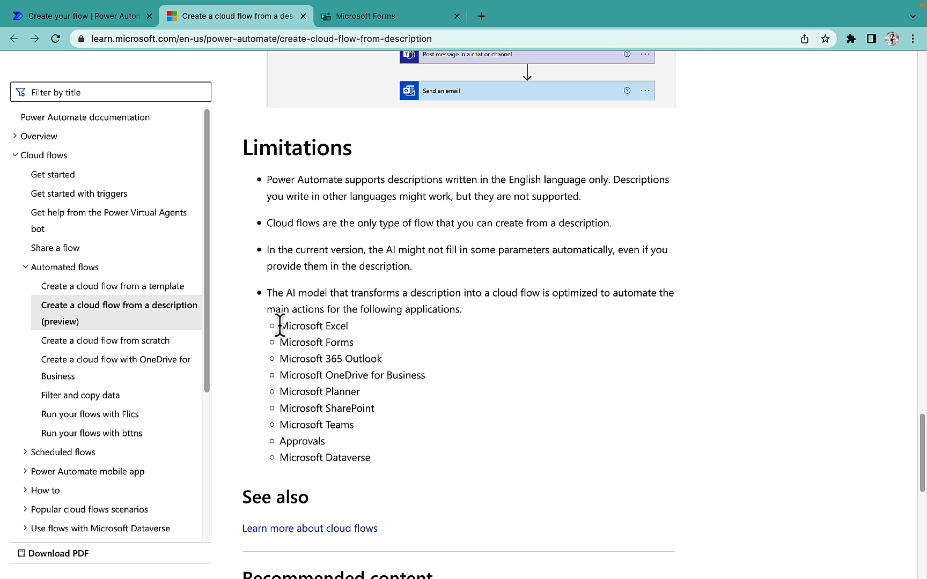
left_click_drag(279, 326, 381, 455)
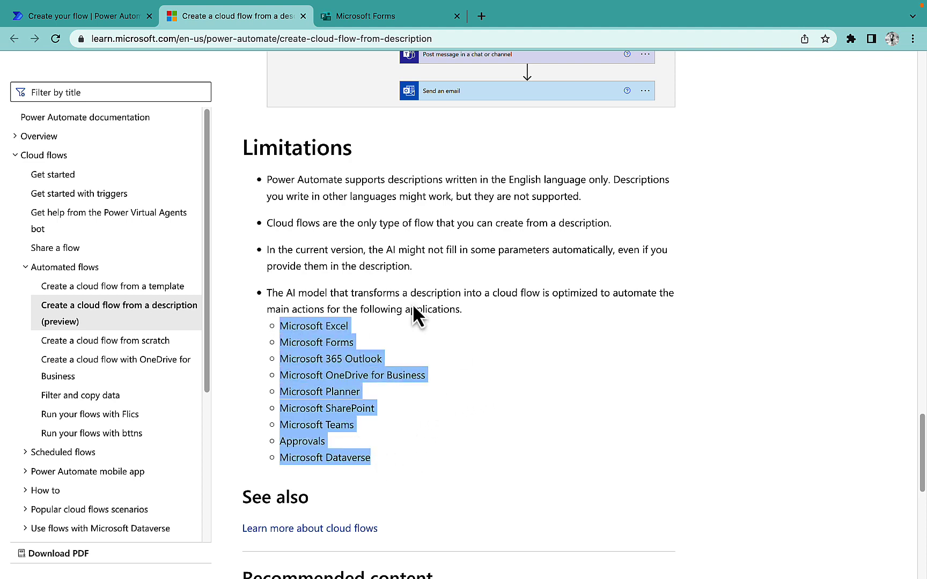
left_click(83, 19)
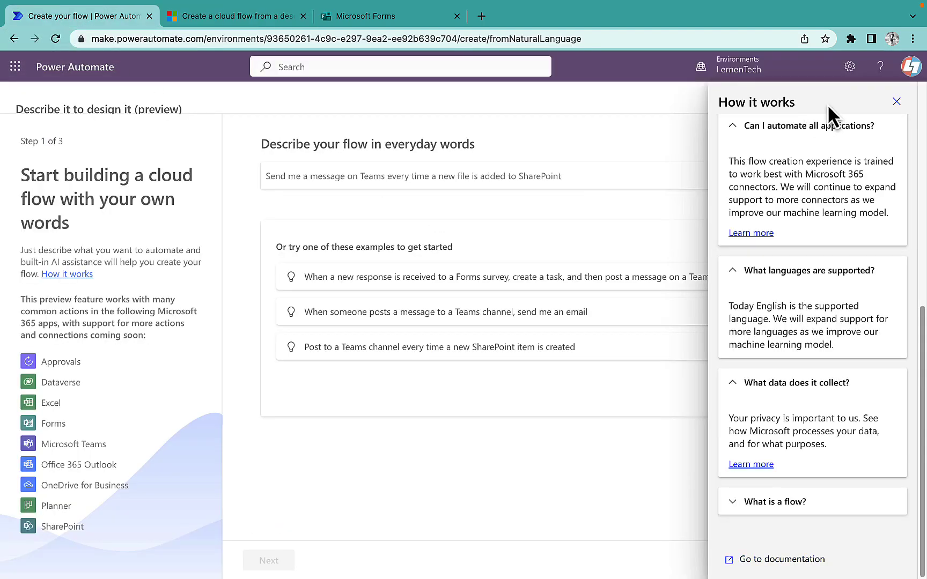
left_click(897, 102)
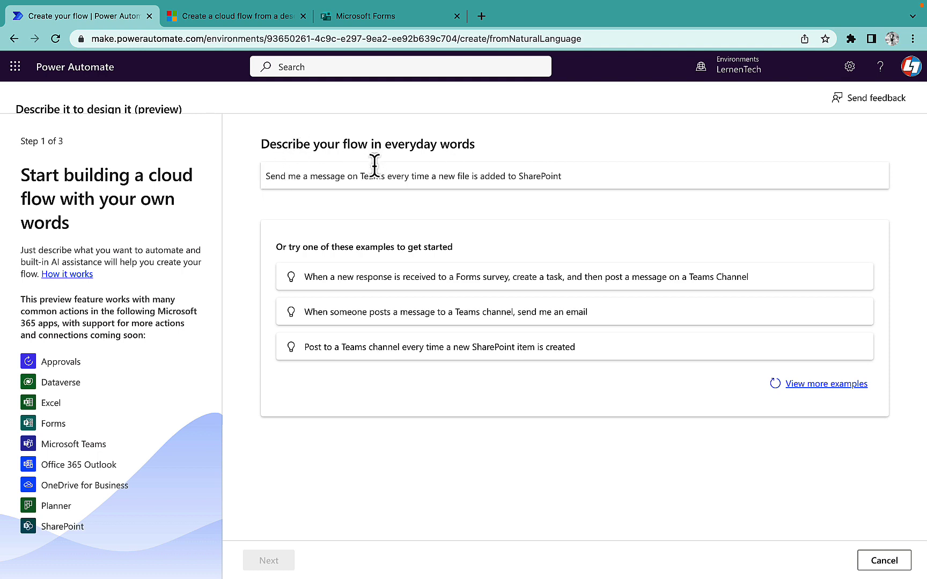
- Generate a suggested flow from the description "Send a Good Morning Message to teams Channel everyday morning 9am IST"
left_click(373, 180)
type("Send a ")
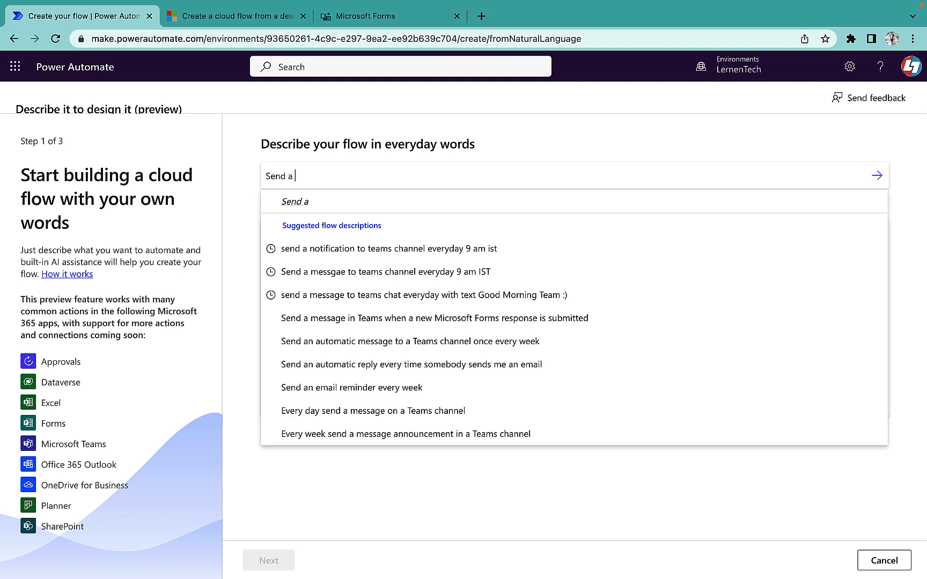
type("Good Mo")
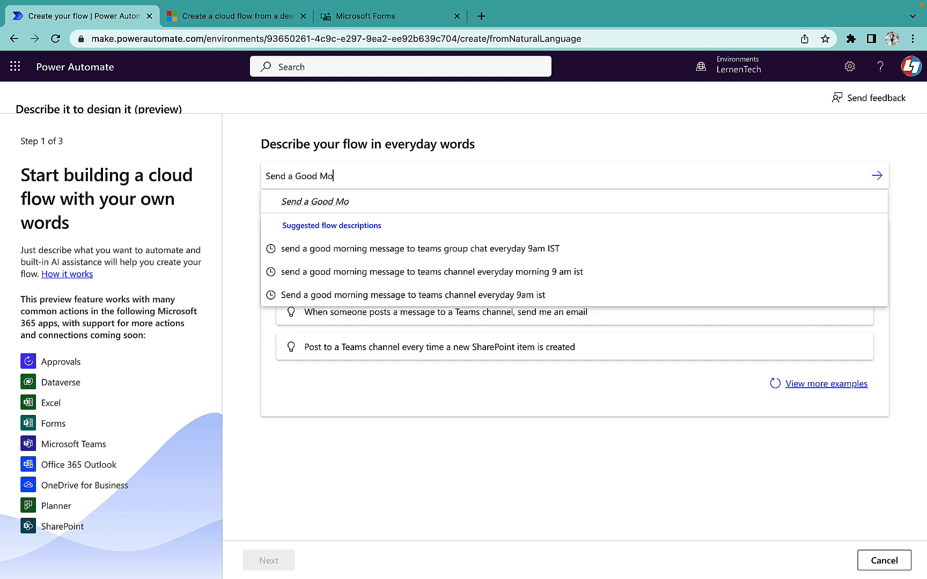
type("rning Mes")
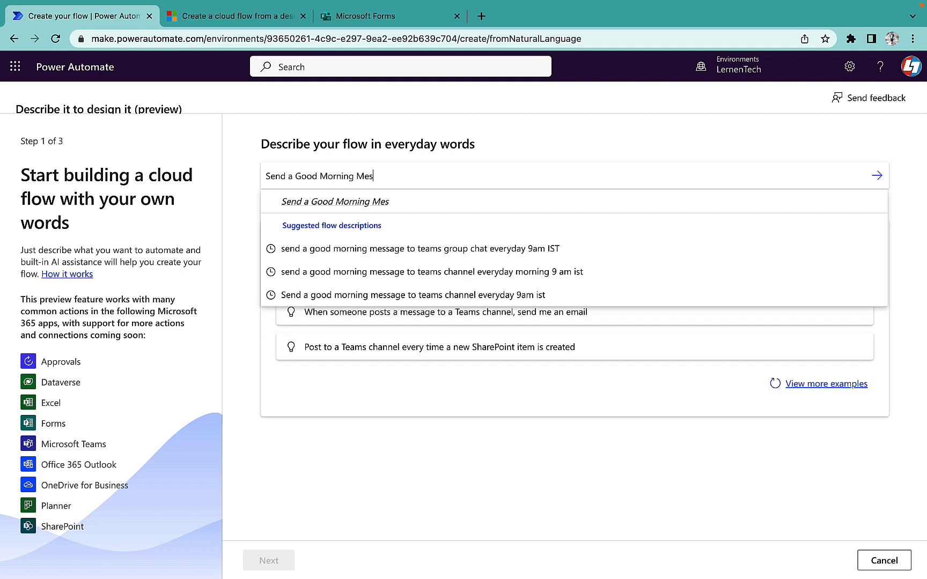
type("sage to tea")
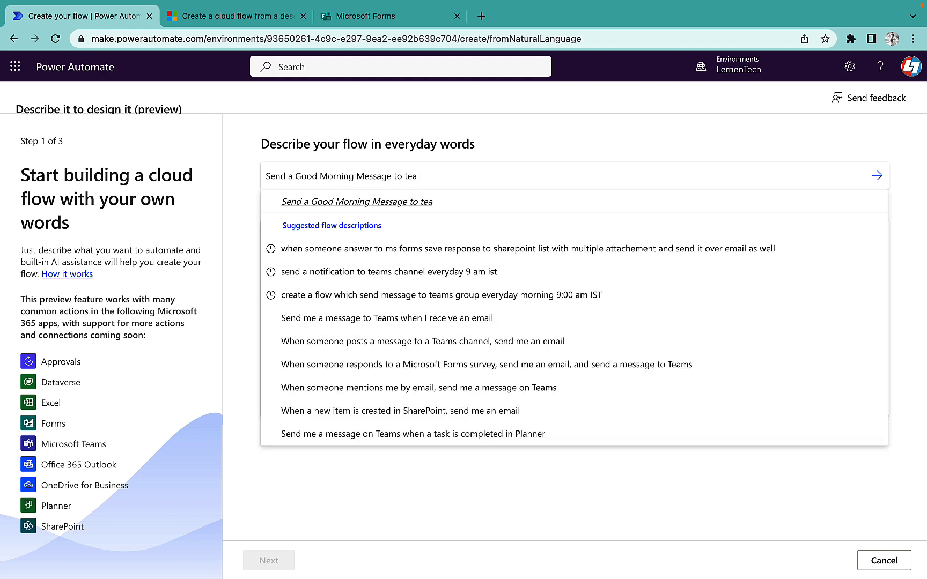
type("ms Chann")
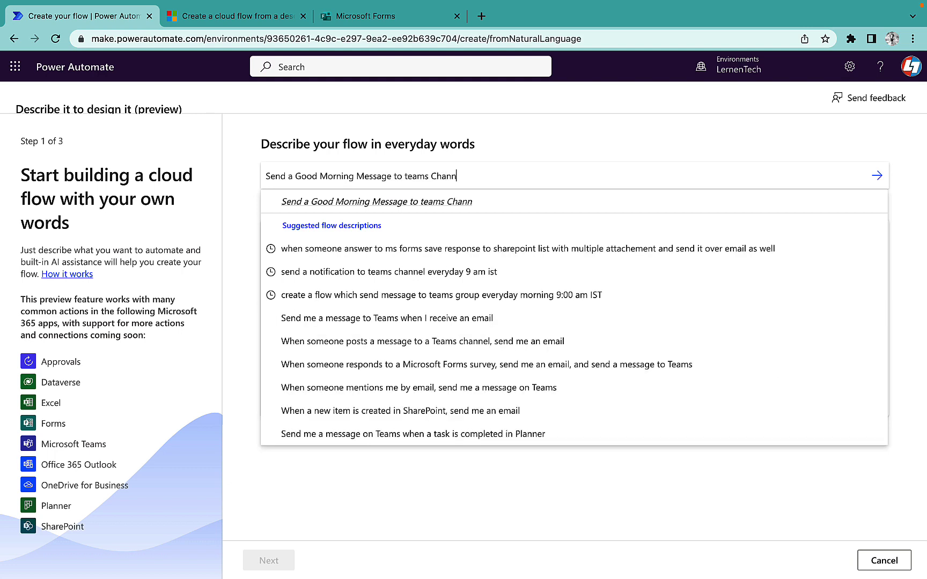
type("el everyday ")
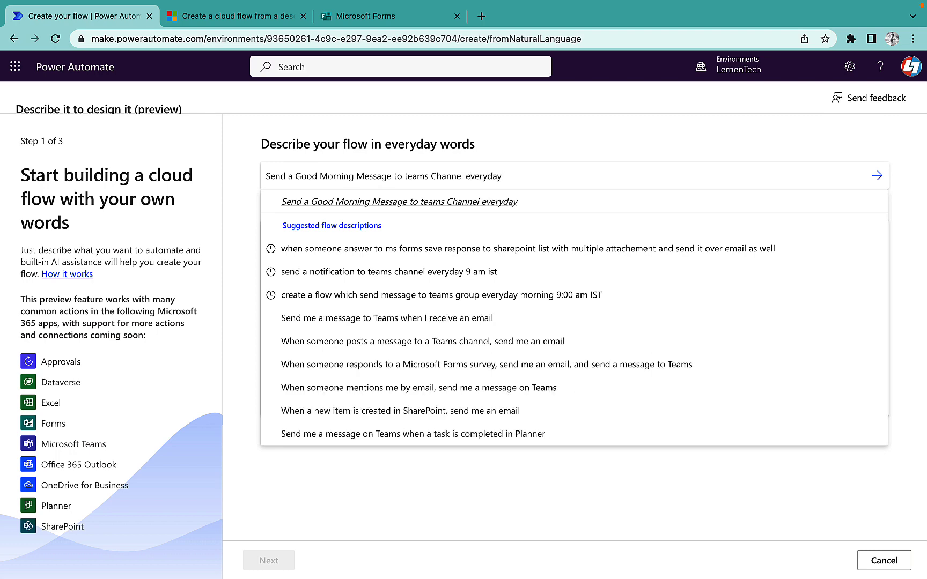
type("morning 9am IST")
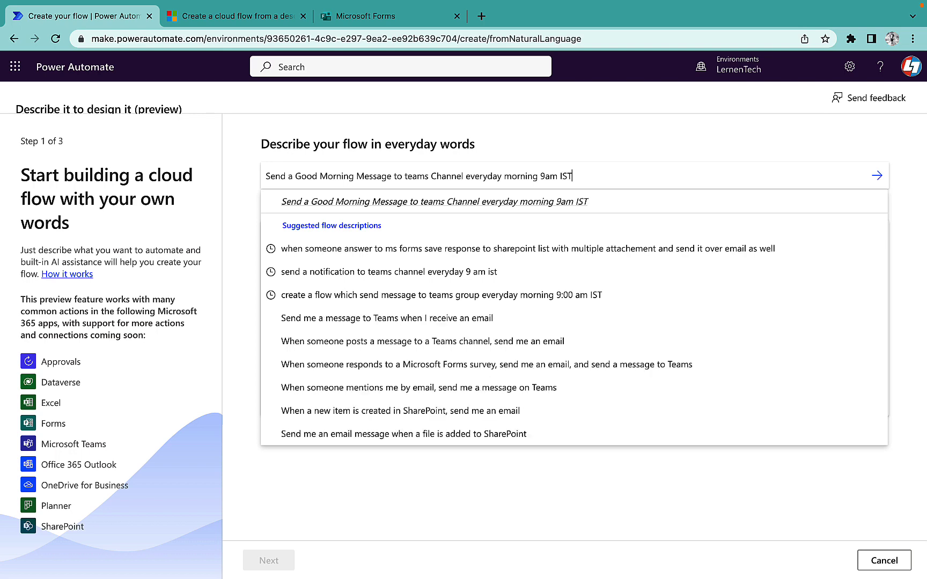
key("Return")
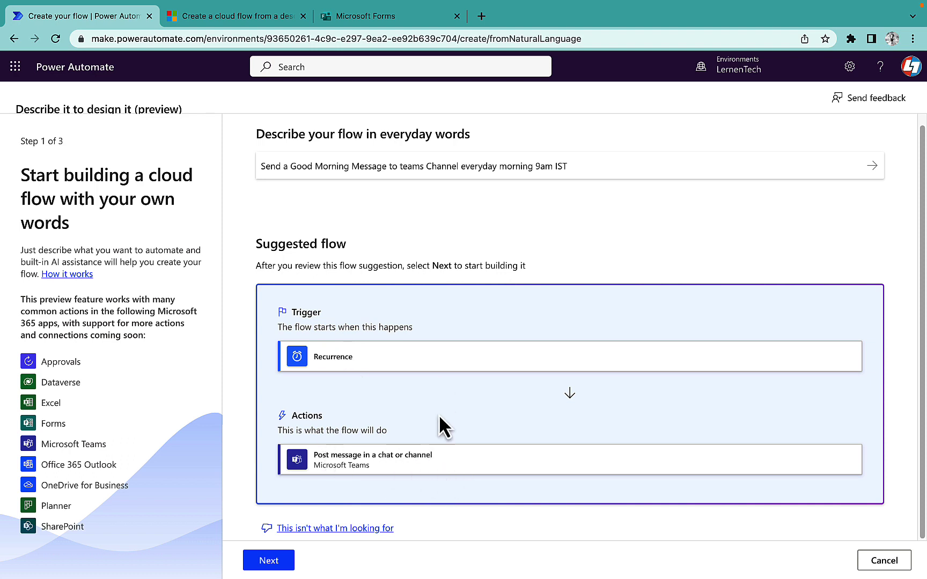
- Check the help offered for unsuitable suggestions, and accept the suggested flow to proceed to the connected apps review
left_click(327, 529)
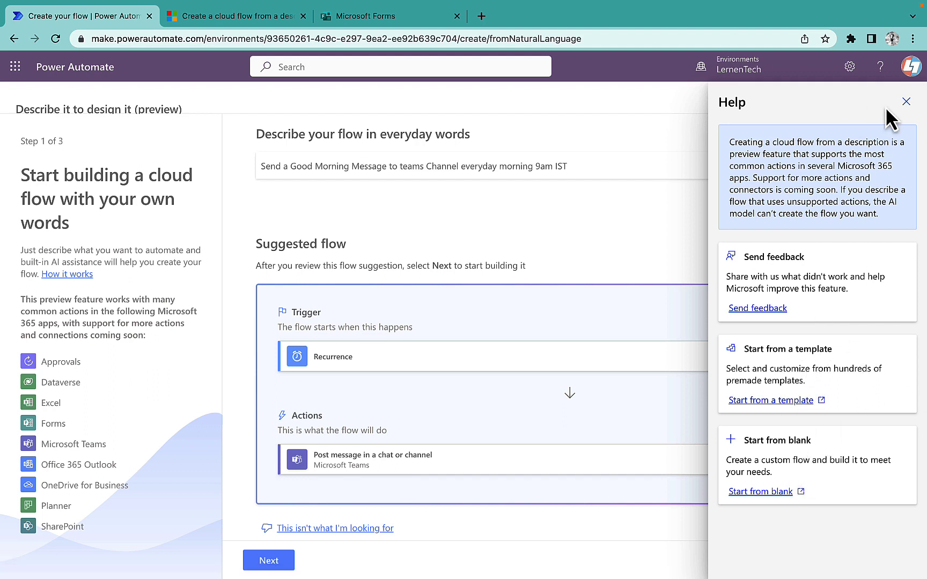
left_click(905, 101)
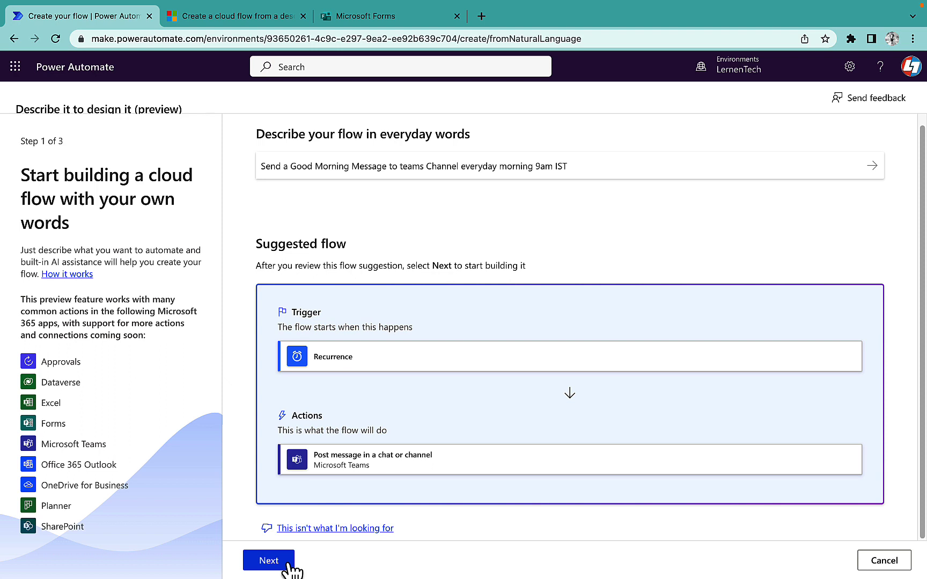
left_click(269, 560)
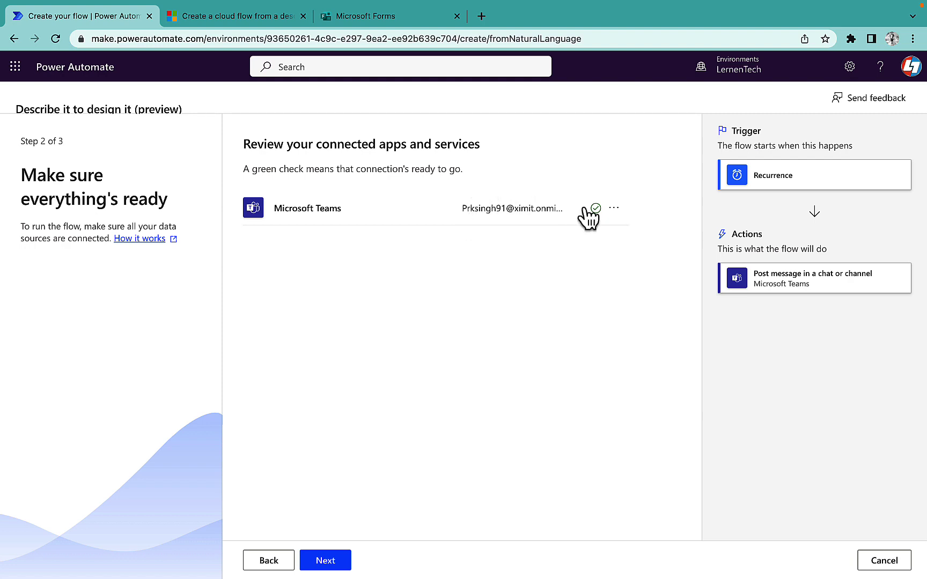
- Check the available connections for Microsoft Teams, keep the existing one, and continue to the flow settings
left_click(617, 210)
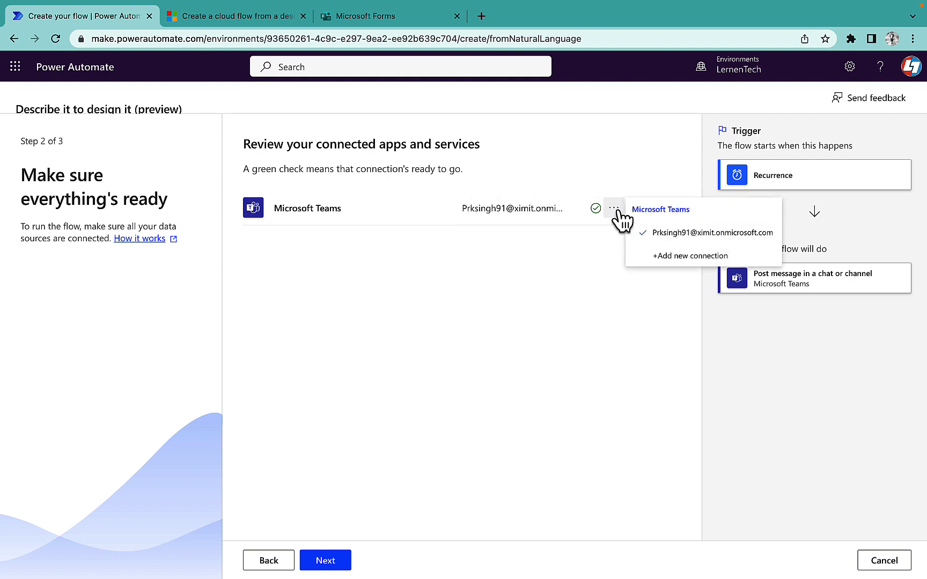
left_click(519, 348)
left_click(327, 561)
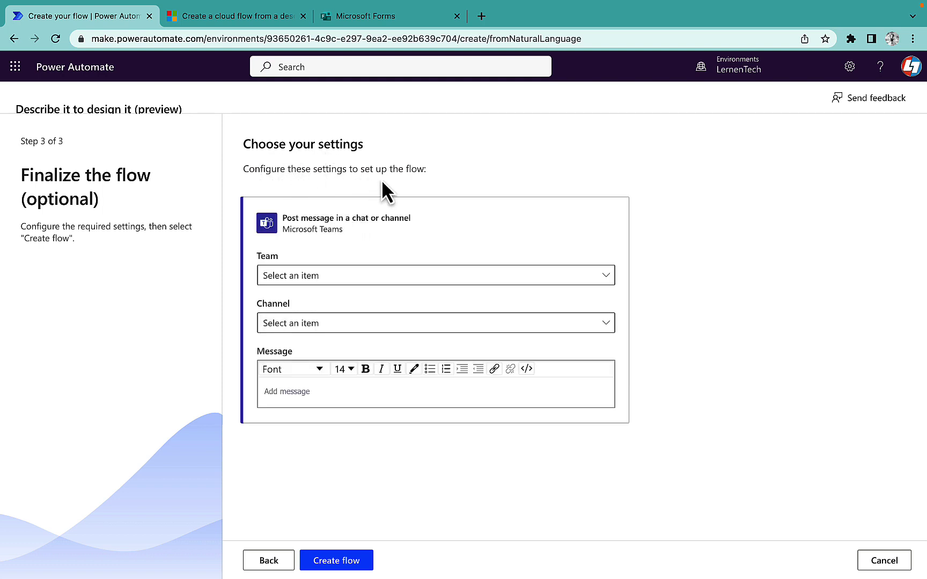
- Set the Teams message's destination to the XIMITians team and its General channel
left_click(400, 279)
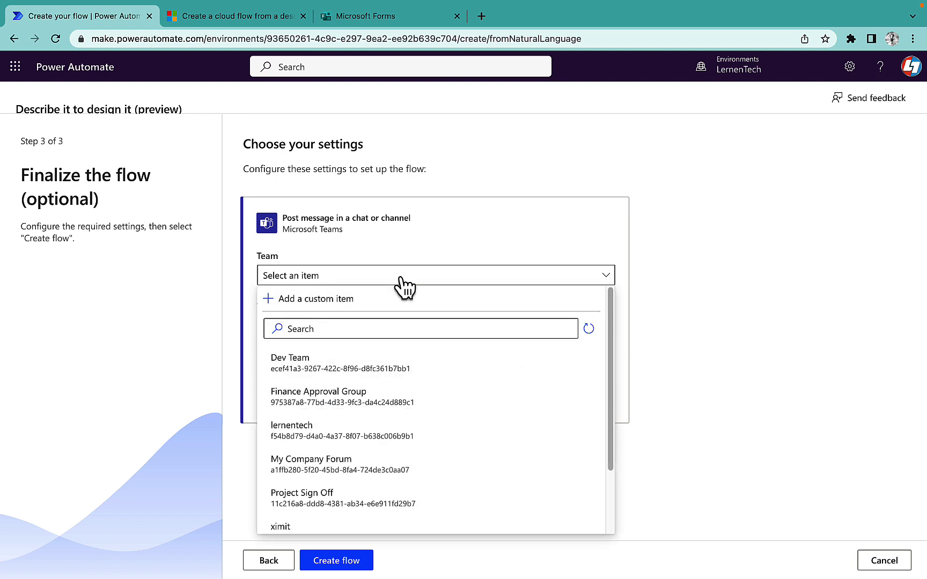
scroll(389, 417, "down", 1)
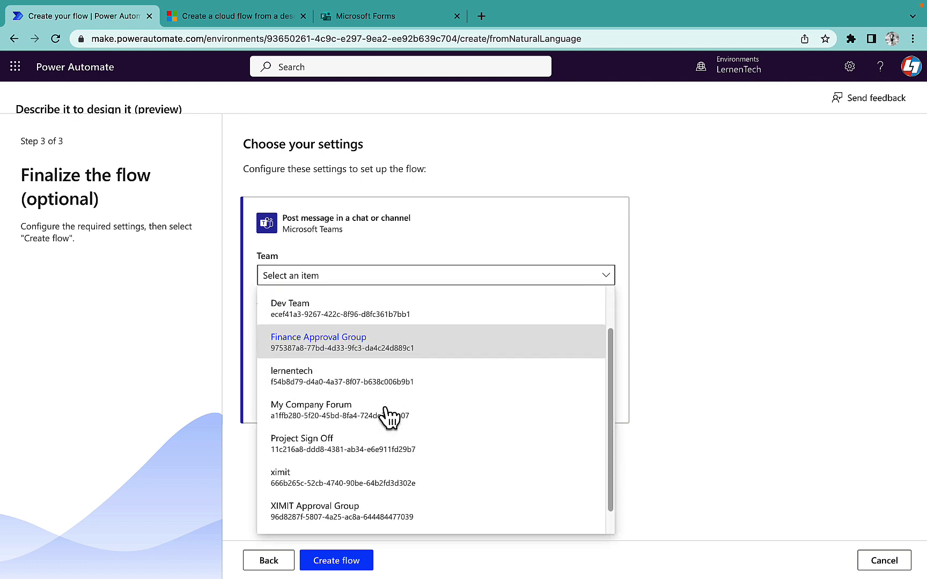
scroll(390, 421, "down", 1)
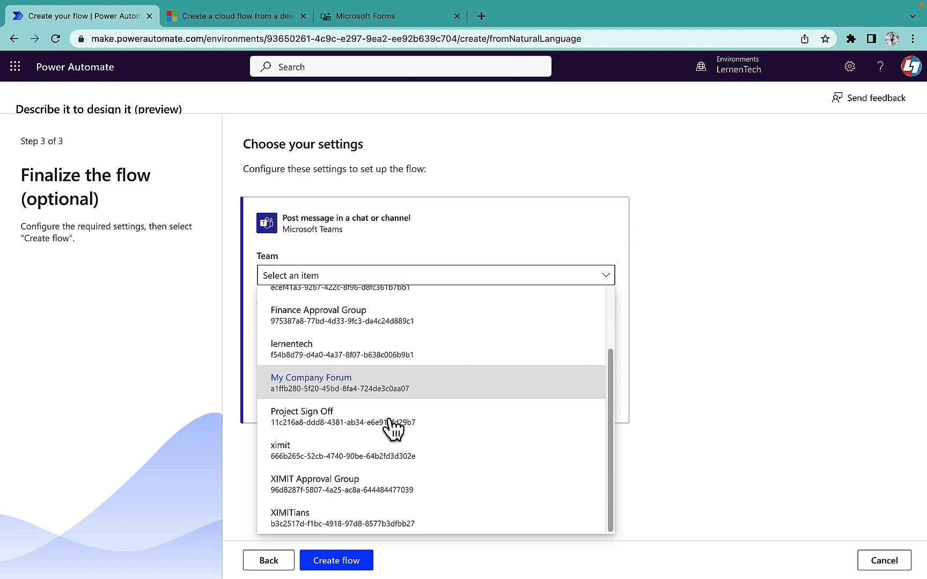
left_click(318, 523)
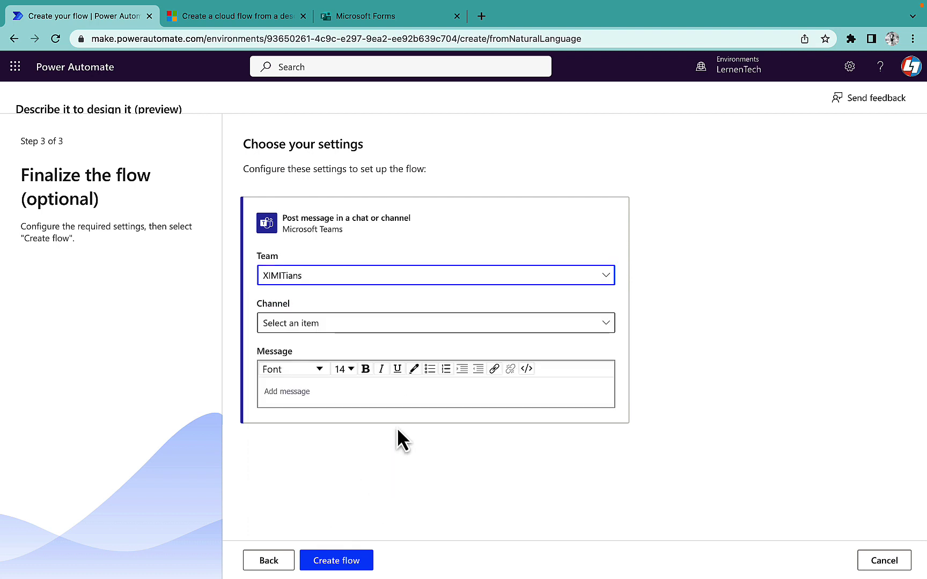
left_click(319, 327)
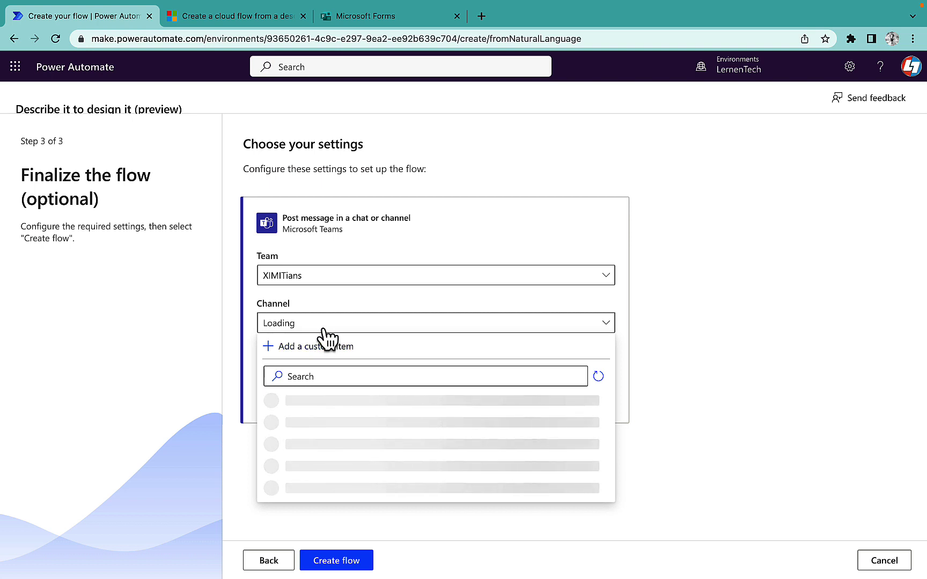
left_click(289, 406)
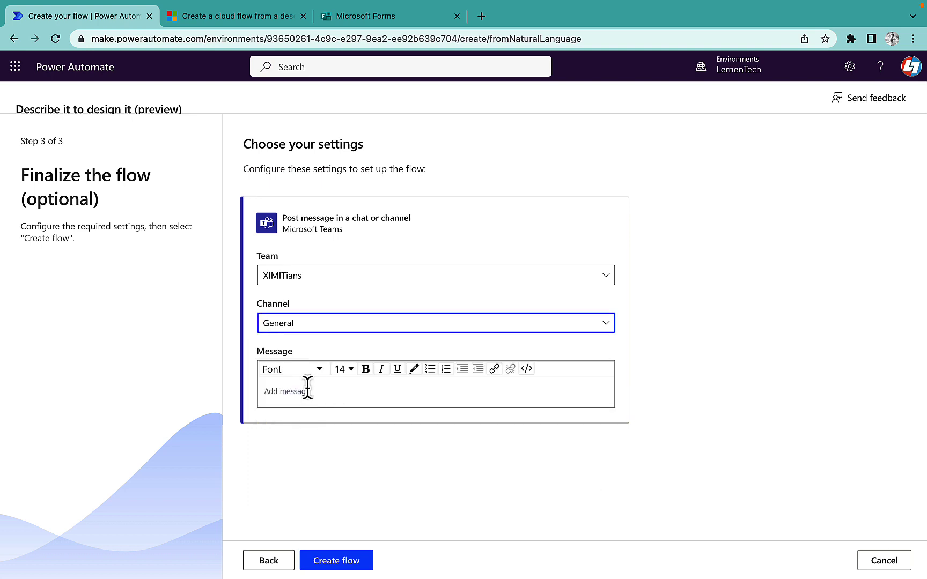
- Enter "Good Morning Team :)" as the message and create the flow
left_click(307, 387)
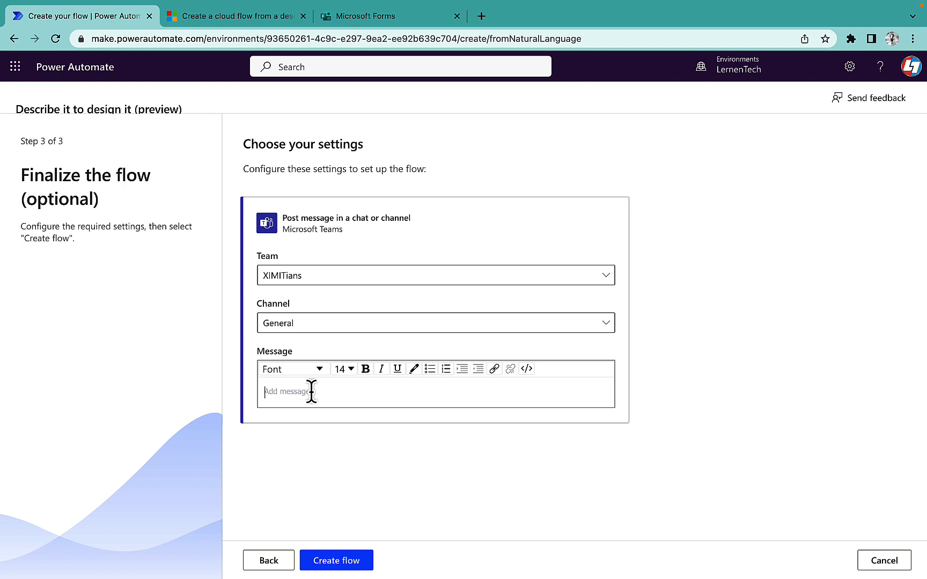
type("Good Morning Team :)")
left_click(357, 561)
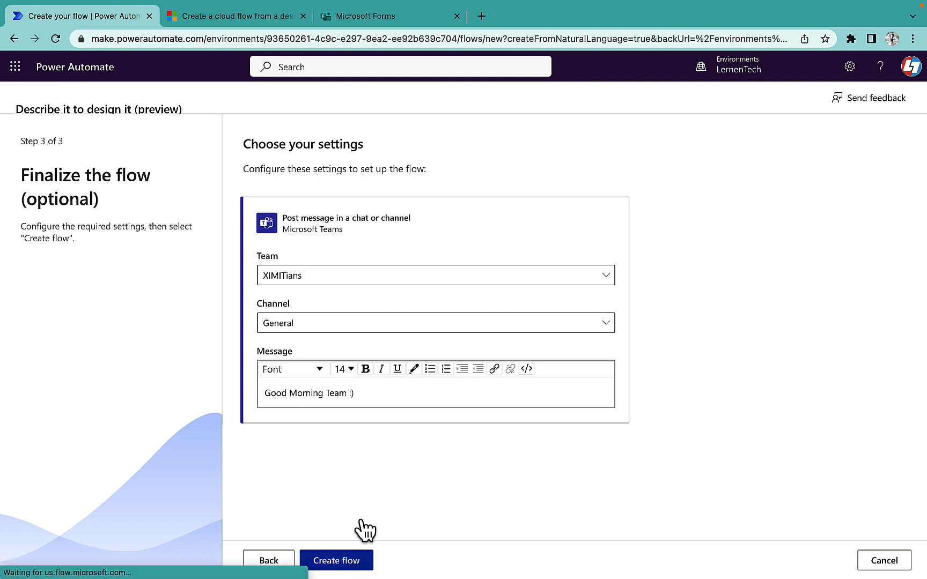
- Expand the Recurrence trigger's advanced options and set the time zone to (UTC+05:30) Chennai, Kolkata, Mumbai, New Delhi
left_click(464, 161)
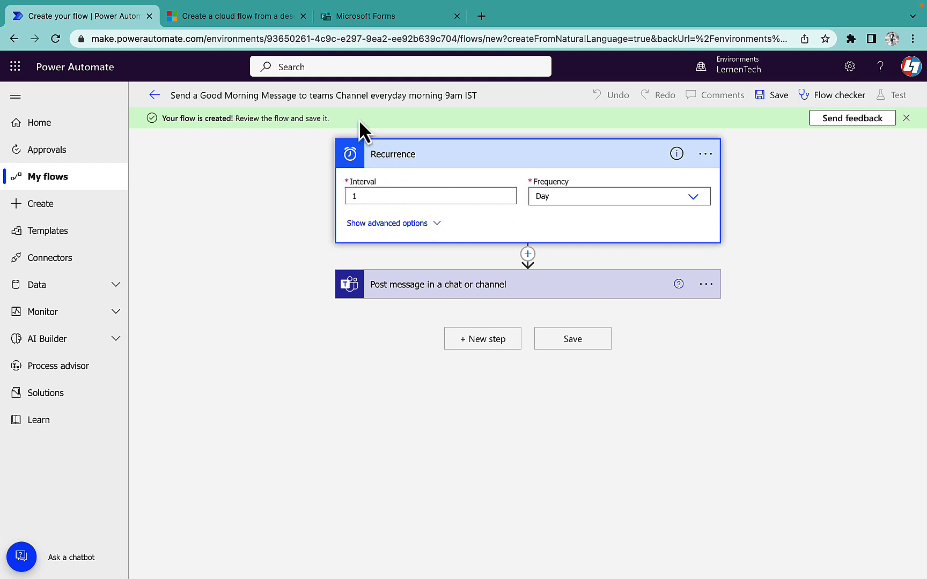
left_click(418, 224)
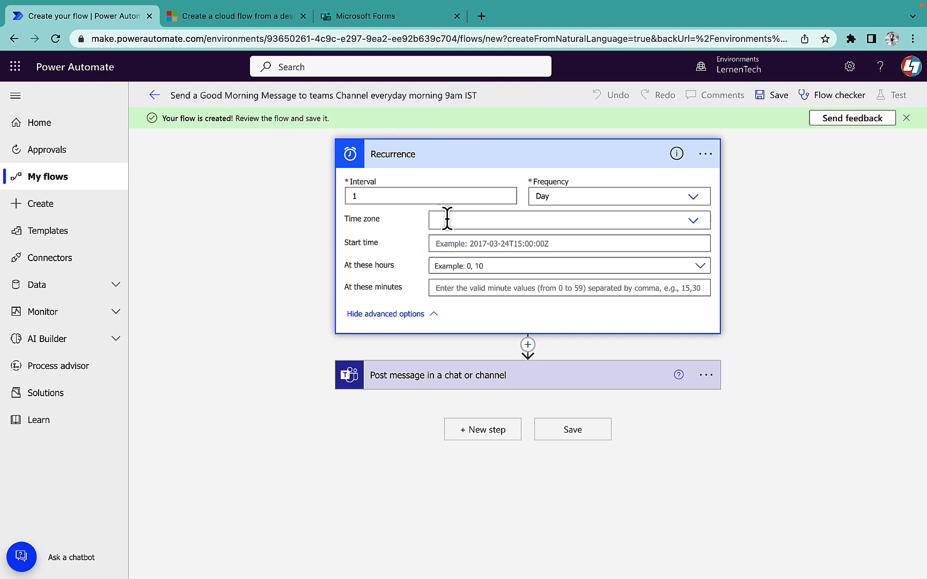
left_click(691, 226)
scroll(529, 353, "down", 20)
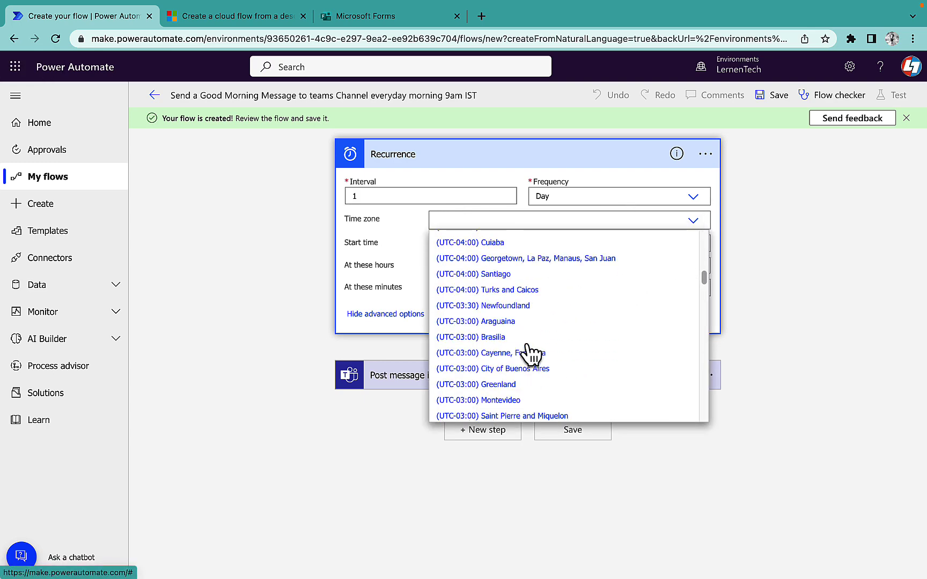
scroll(530, 353, "down", 4)
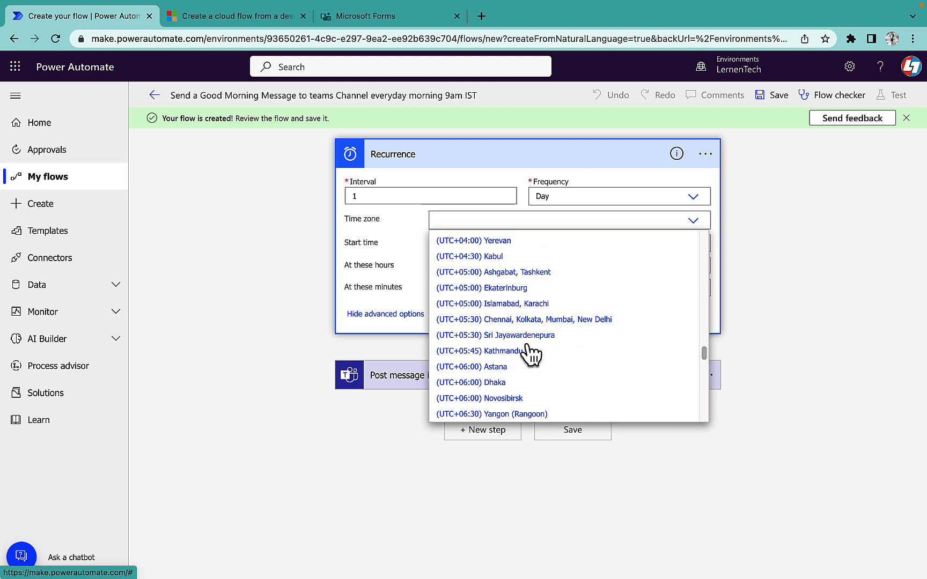
left_click(520, 322)
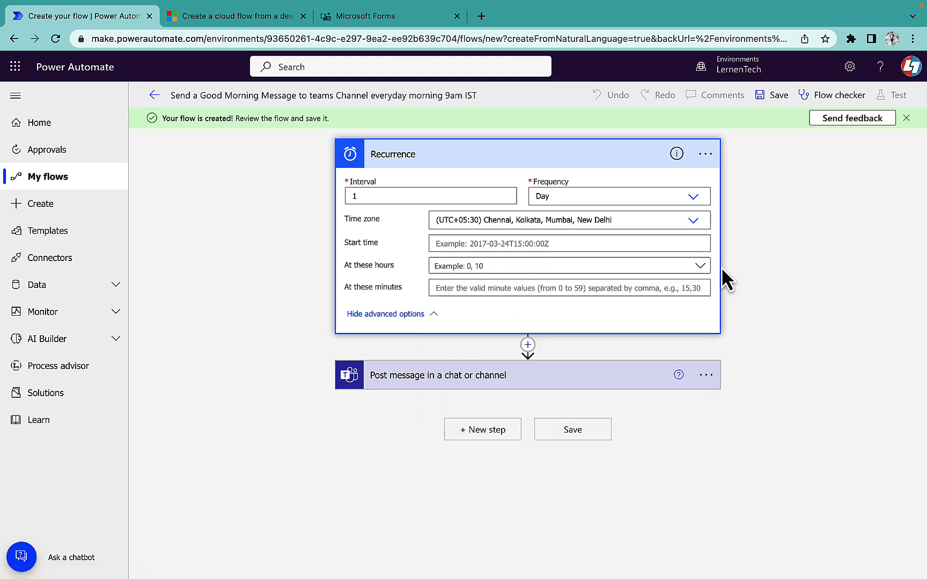
- Set the daily Recurrence trigger to run at hour 9
left_click(698, 266)
scroll(474, 459, "down", 1)
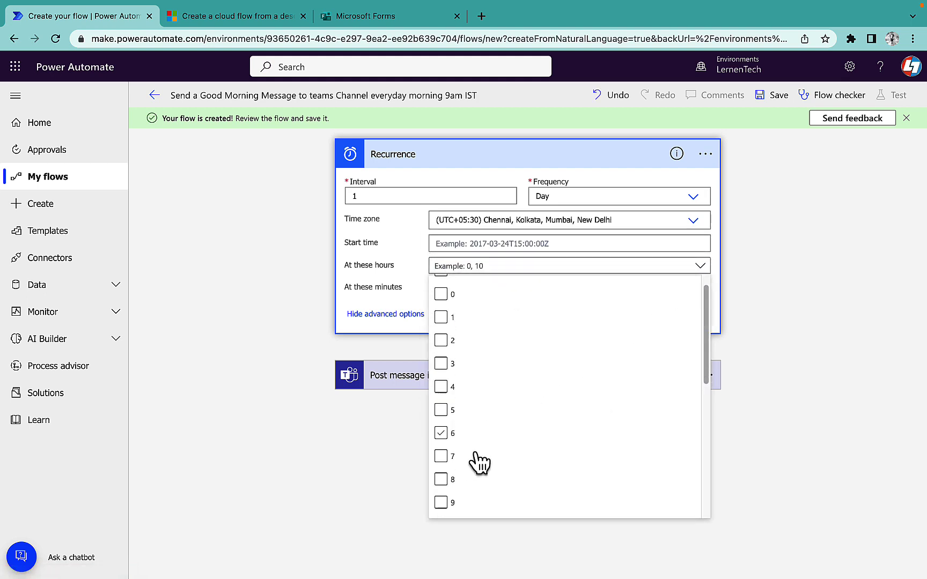
left_click(456, 509)
left_click(781, 371)
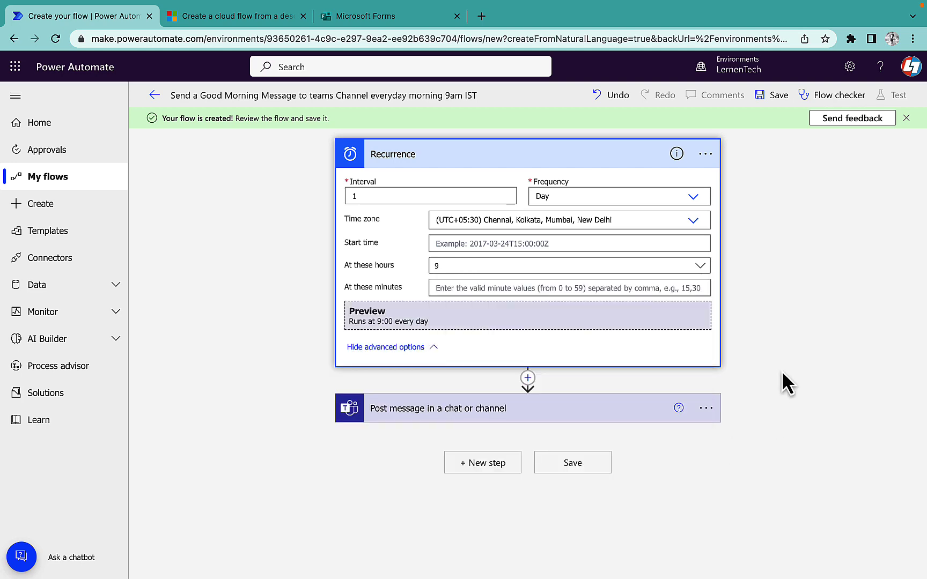
- Review the settings of the Post message in a chat or channel action and save the flow
left_click(551, 415)
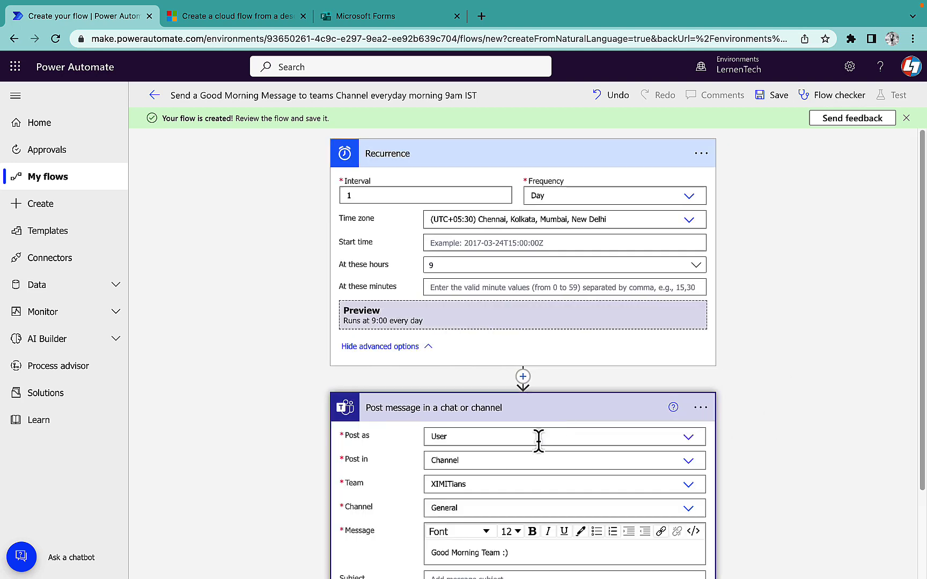
scroll(541, 439, "down", 2)
left_click(779, 96)
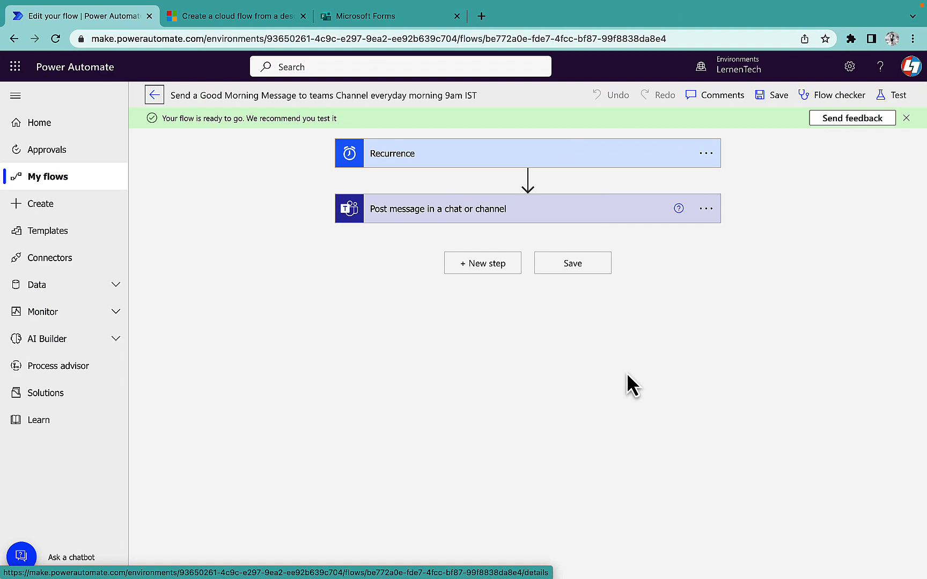
- Start another Describe it to design it flow and generate a suggestion from "send ms forms responses to my teams channel"
left_click(73, 216)
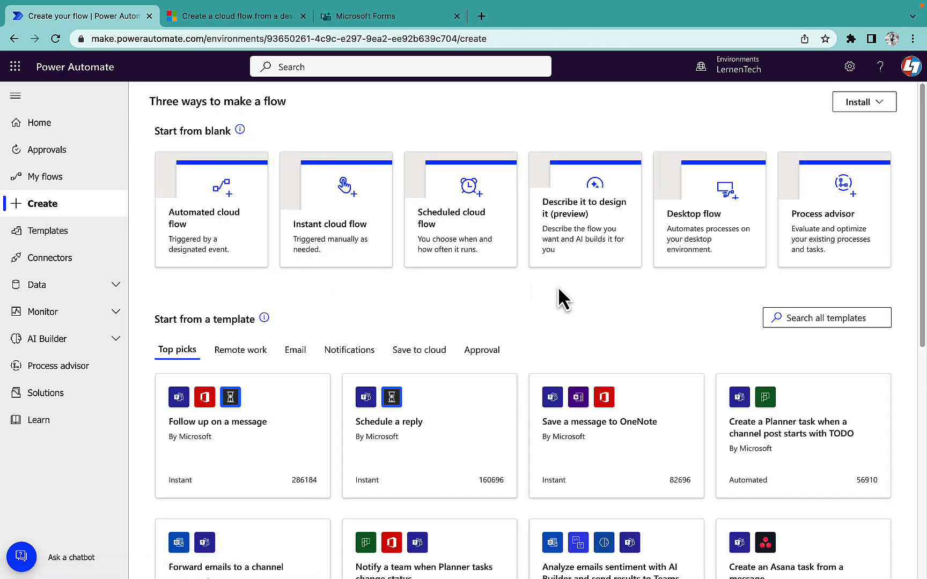
left_click(580, 241)
type("Send me a message on Teams every time a new file is added to SharePoint")
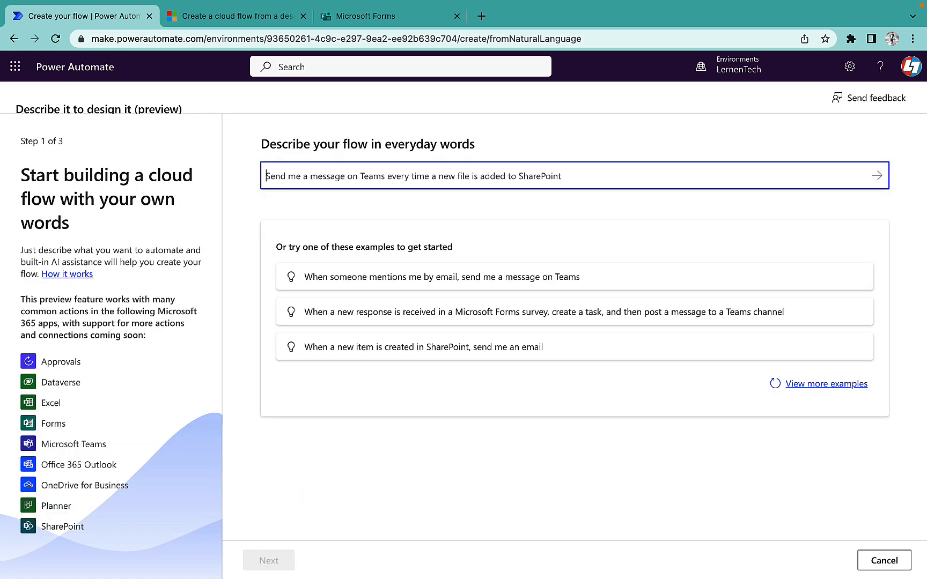
type("send")
type("ms forms ")
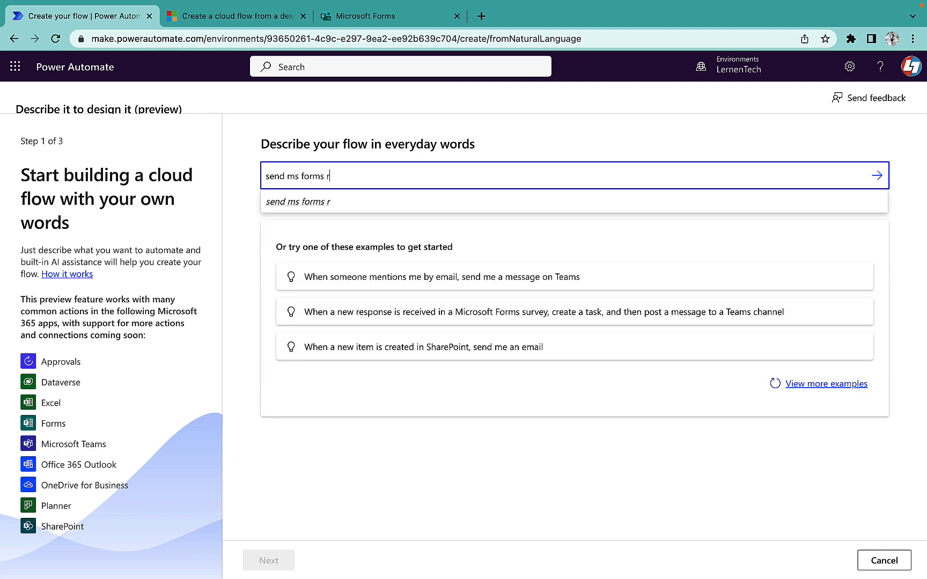
type("responses to my")
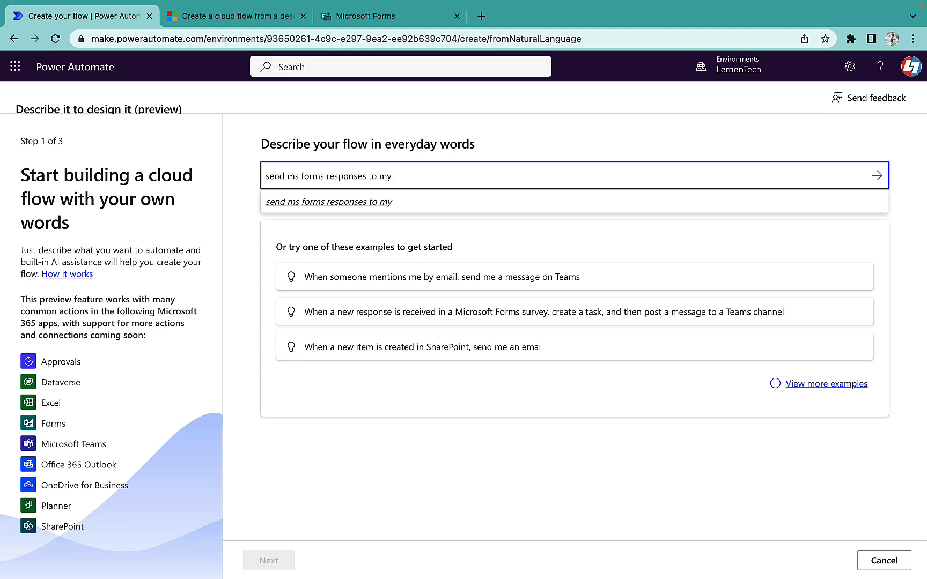
type(" team")
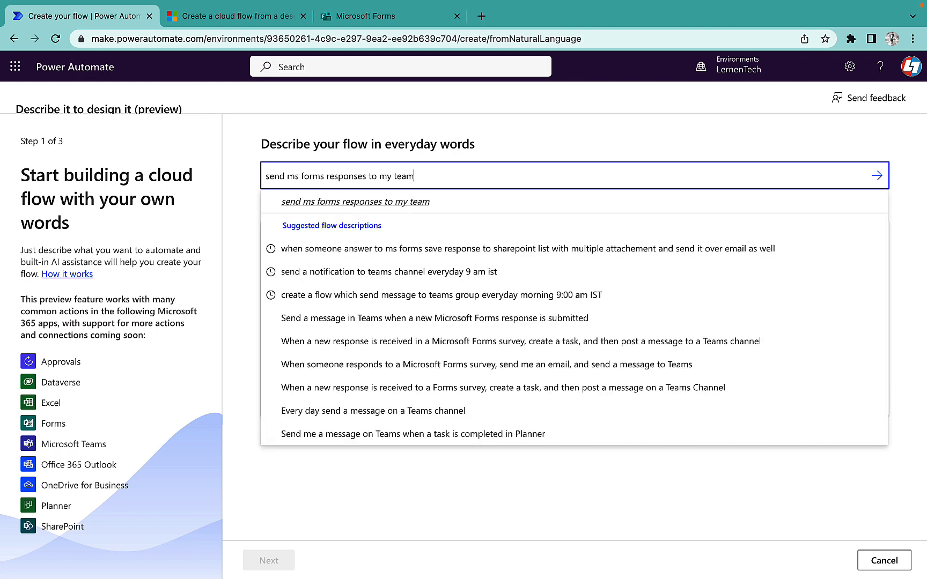
type("s channel")
key("Return")
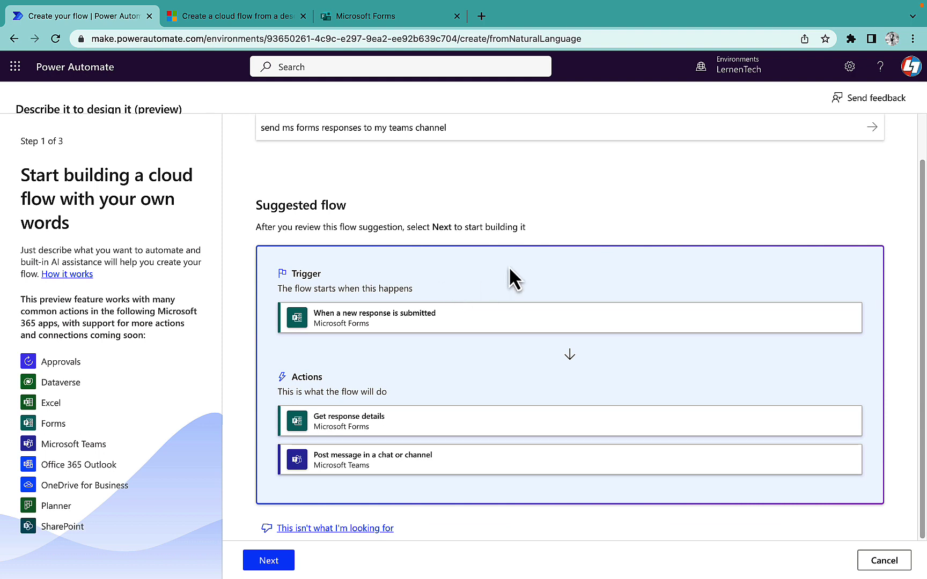
- Accept the suggested flow and its connections, and choose Employee satisfaction survey as the form for both the trigger and Get response details
left_click(283, 565)
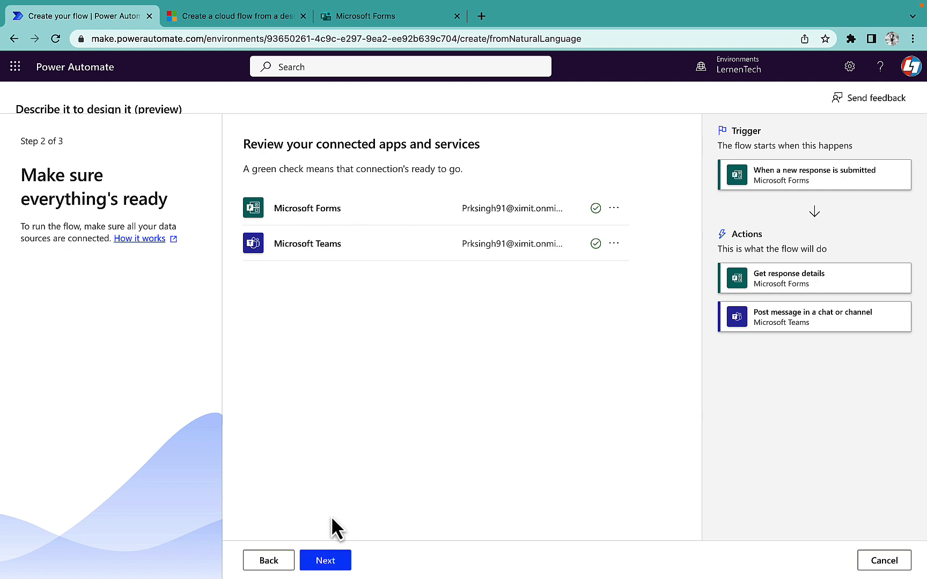
left_click(341, 561)
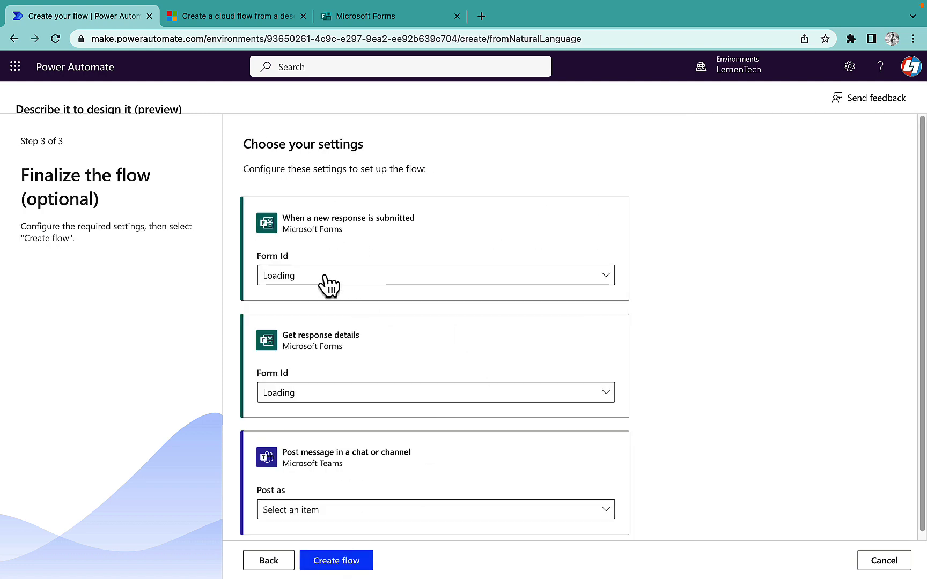
left_click(326, 283)
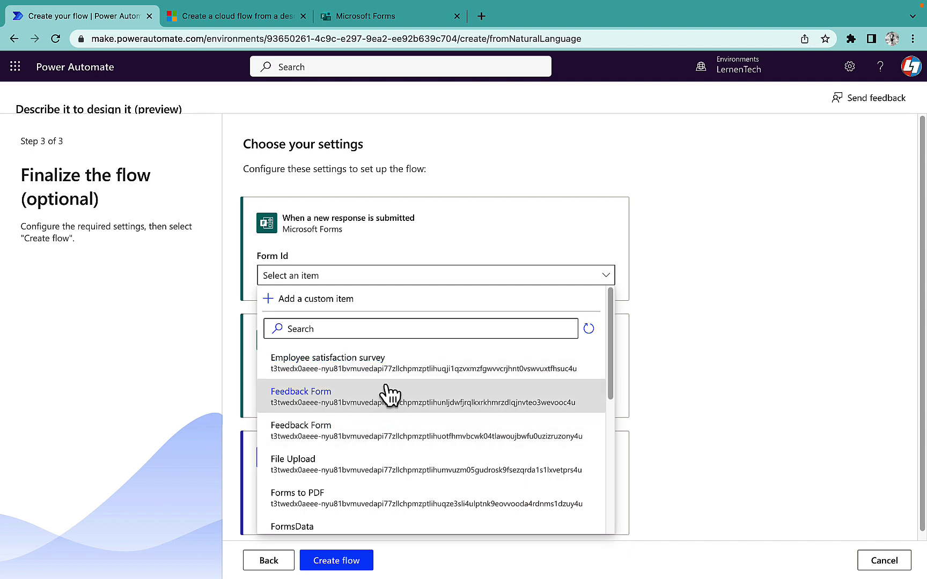
scroll(389, 418, "down", 2)
scroll(390, 418, "up", 2)
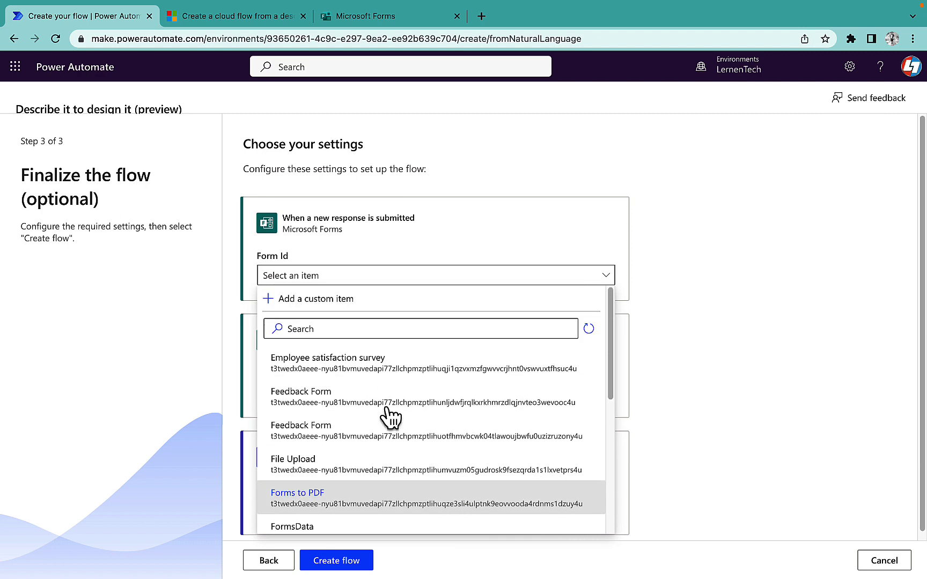
left_click(341, 375)
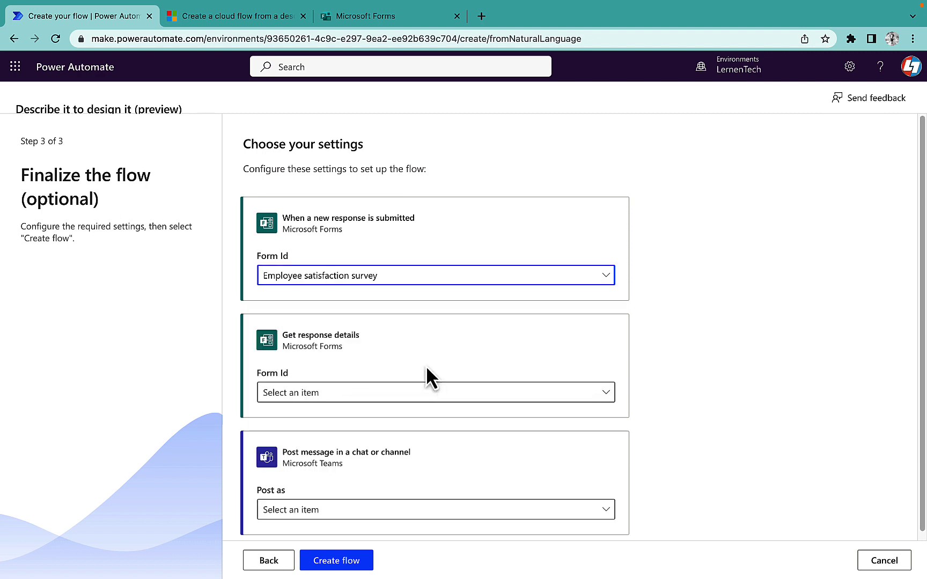
scroll(386, 365, "down", 1)
left_click(362, 387)
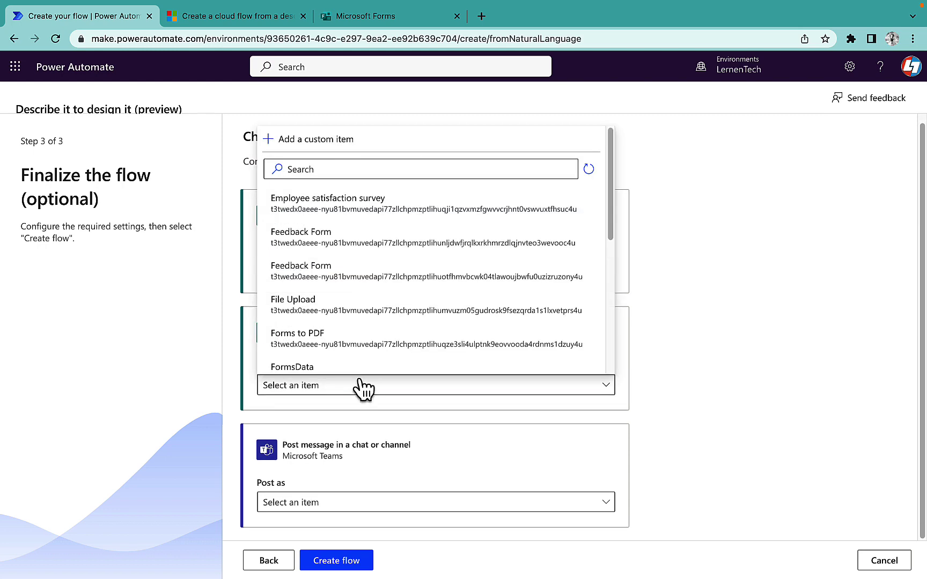
left_click(357, 207)
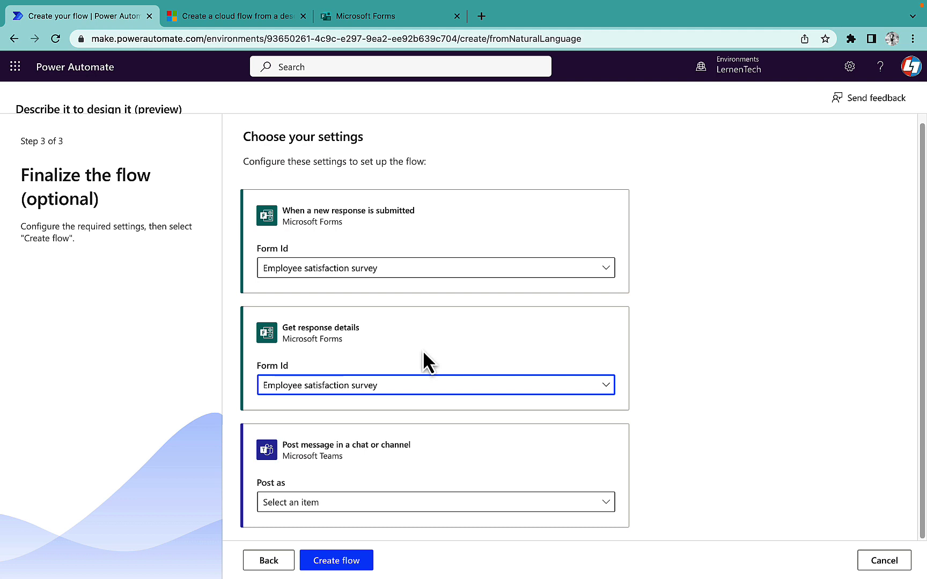
- Set the Teams message action to post as Flow bot
left_click(395, 506)
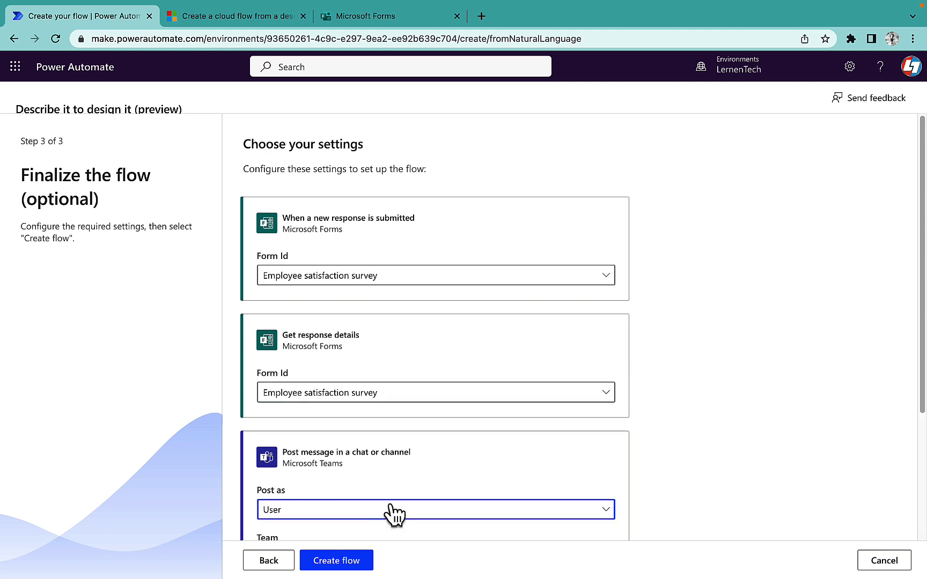
left_click(385, 514)
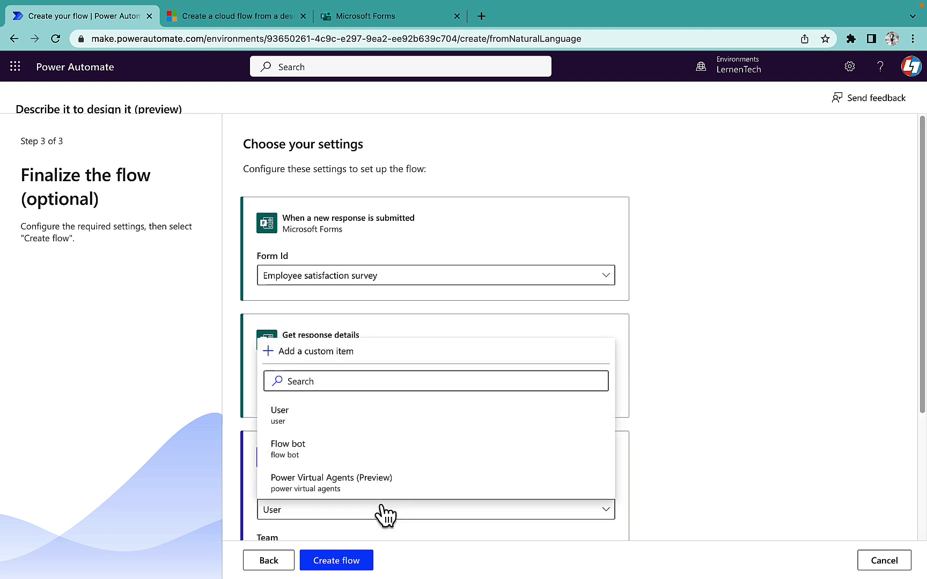
left_click(327, 455)
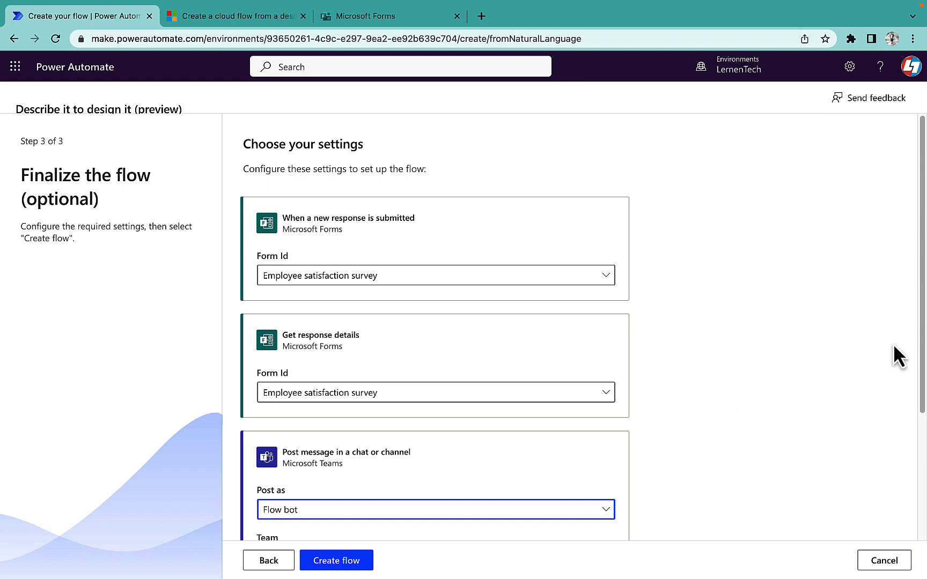
- Set the Teams message action to post to the General channel of the XIMITians team
left_click_drag(921, 355, 919, 480)
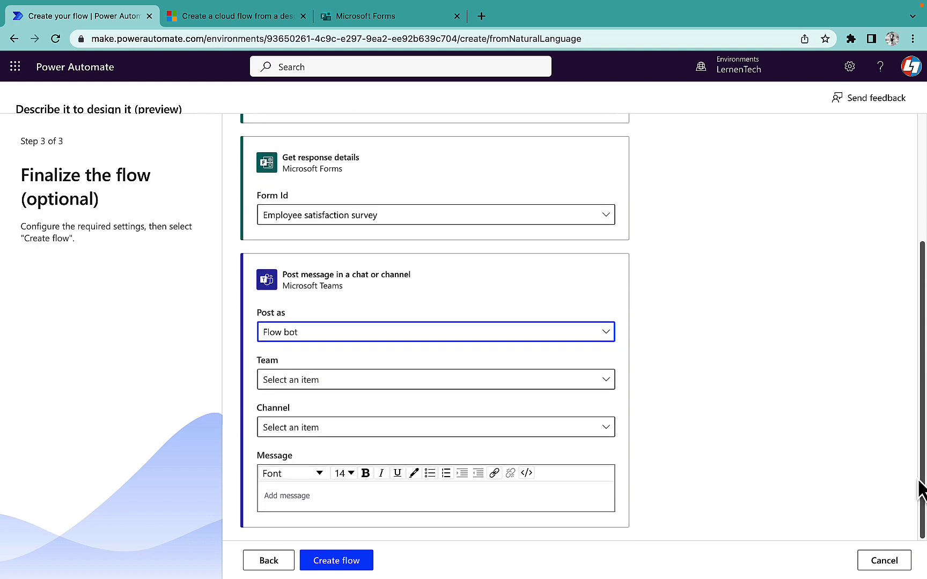
left_click(395, 386)
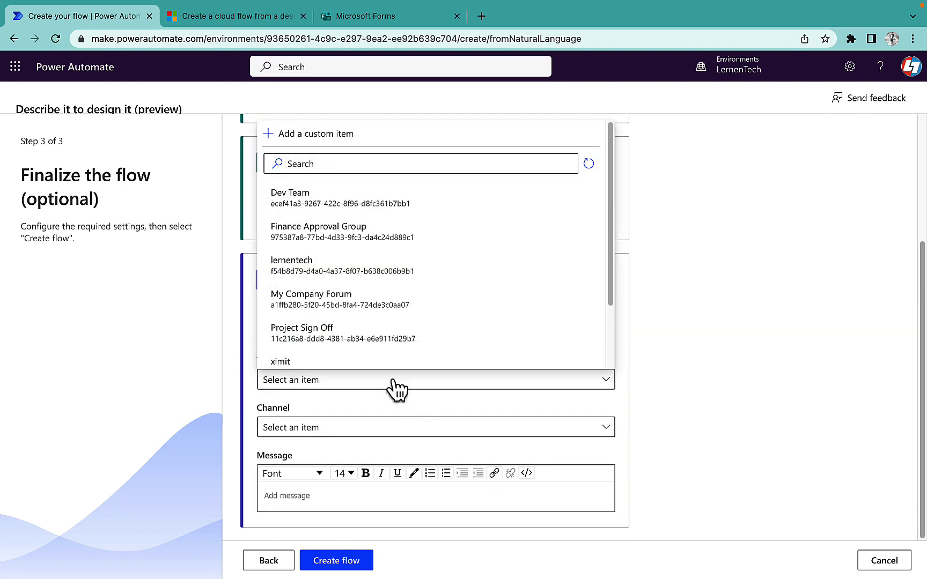
scroll(394, 330, "down", 2)
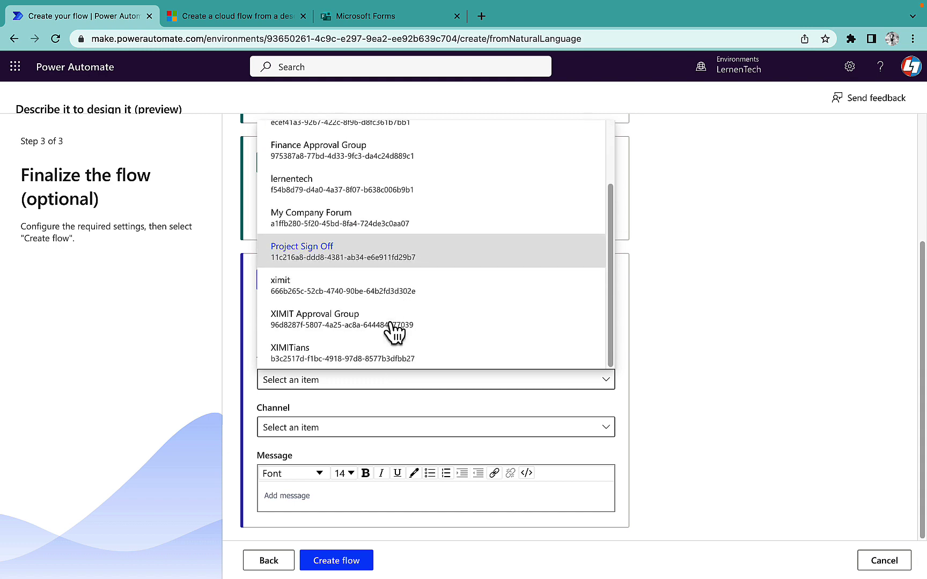
left_click(329, 355)
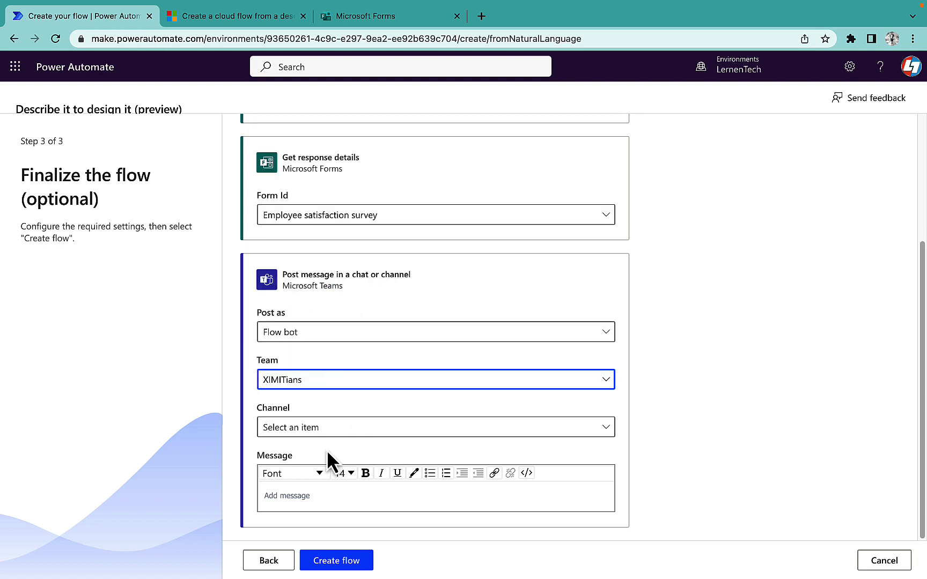
left_click(322, 431)
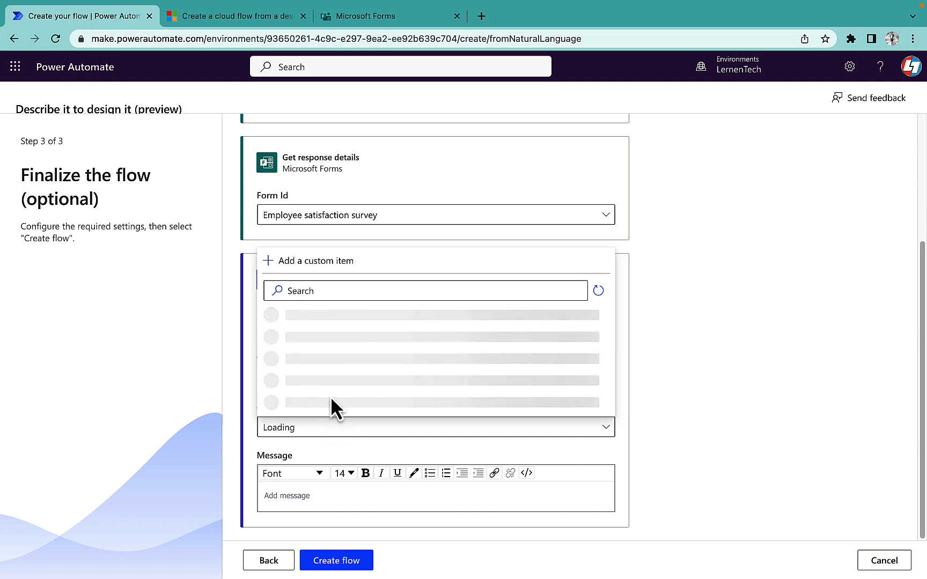
left_click(302, 403)
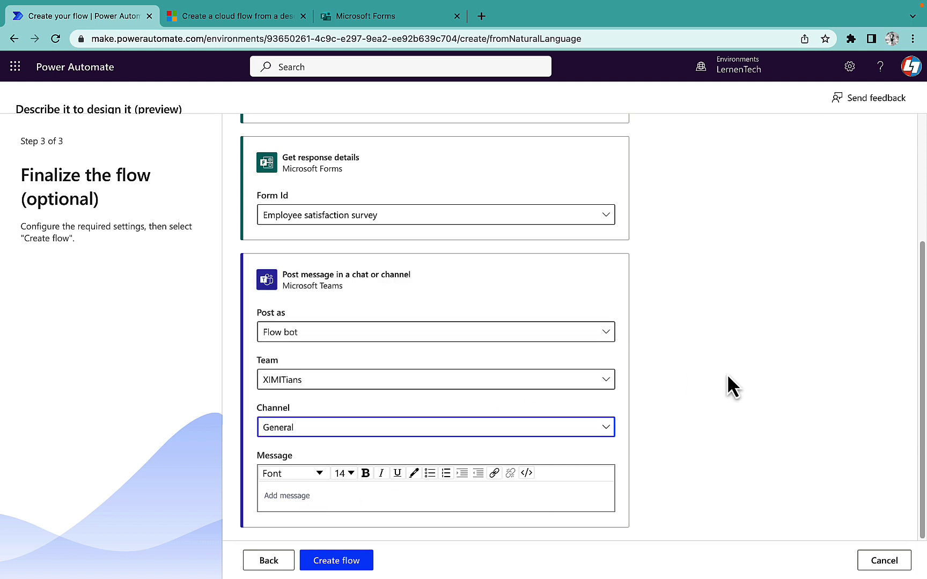
- Enter the message "Threre is a form response submitted By User" and create the flow
left_click(302, 494)
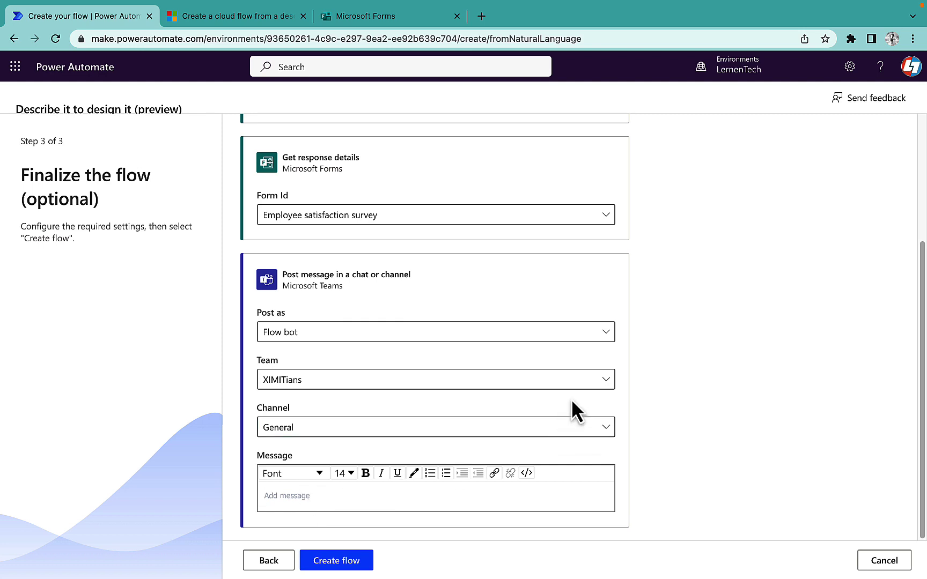
scroll(897, 369, "up", 1)
scroll(858, 387, "down", 1)
type("Thre")
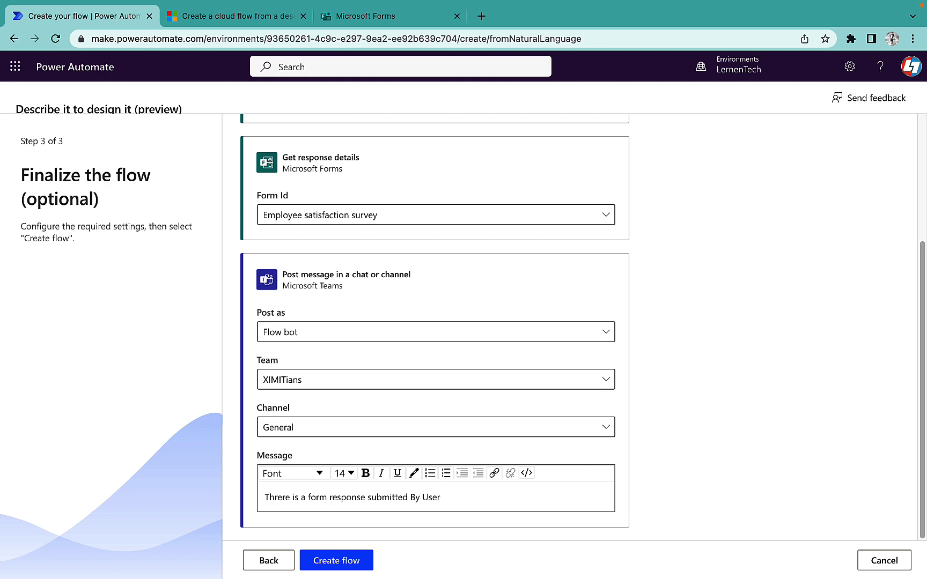
left_click(364, 561)
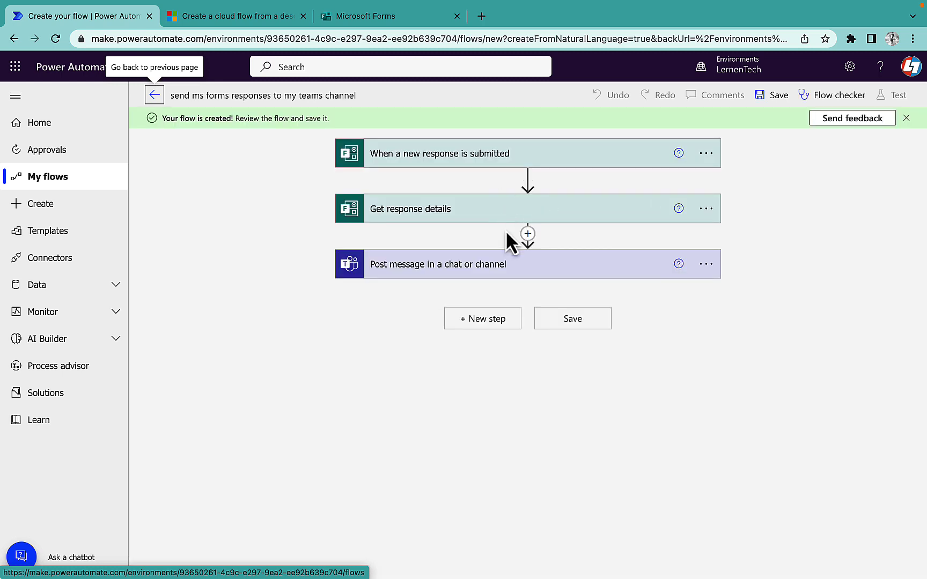
- Extend the message in the Post message in a chat or channel action with " - " and the "What is your job role?" answer
left_click(460, 264)
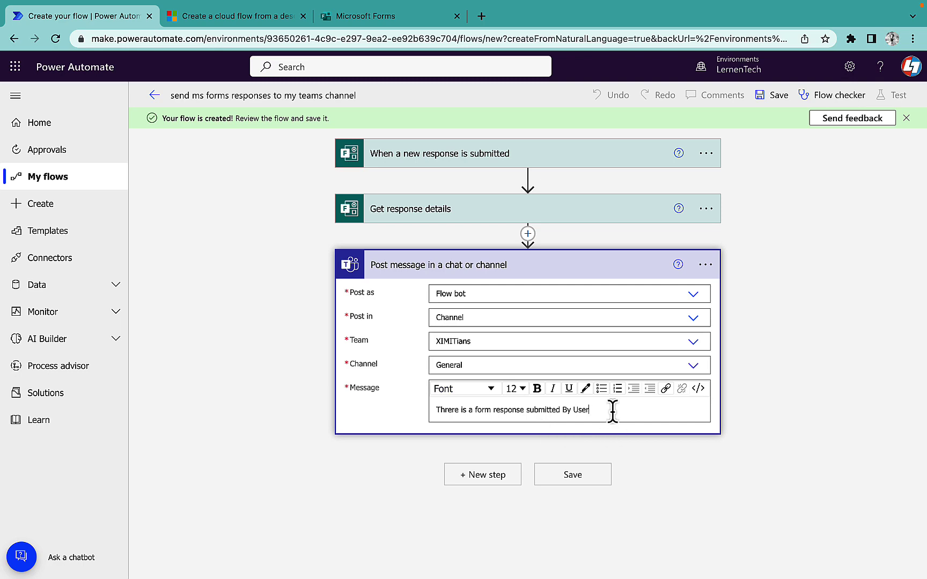
scroll(880, 330, "down", 4)
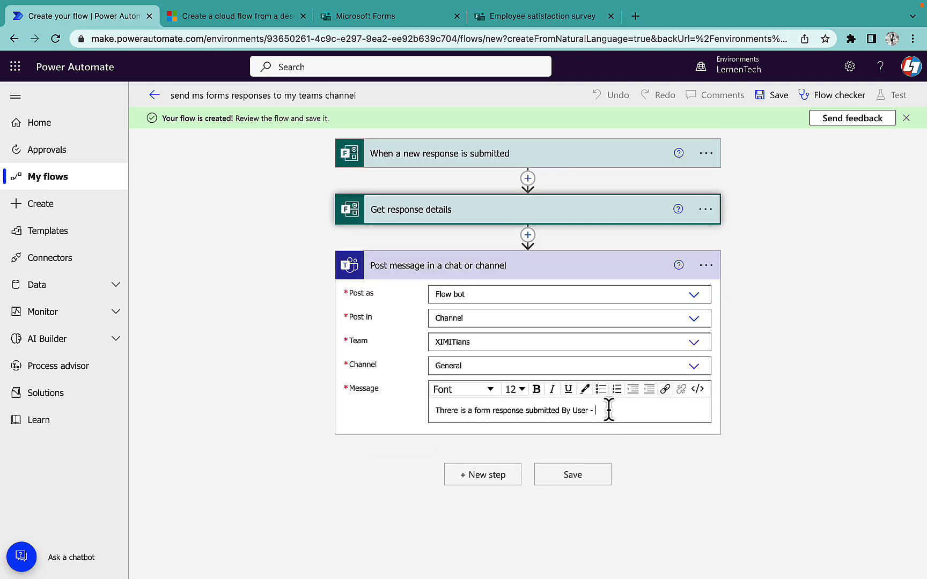
left_click(610, 407)
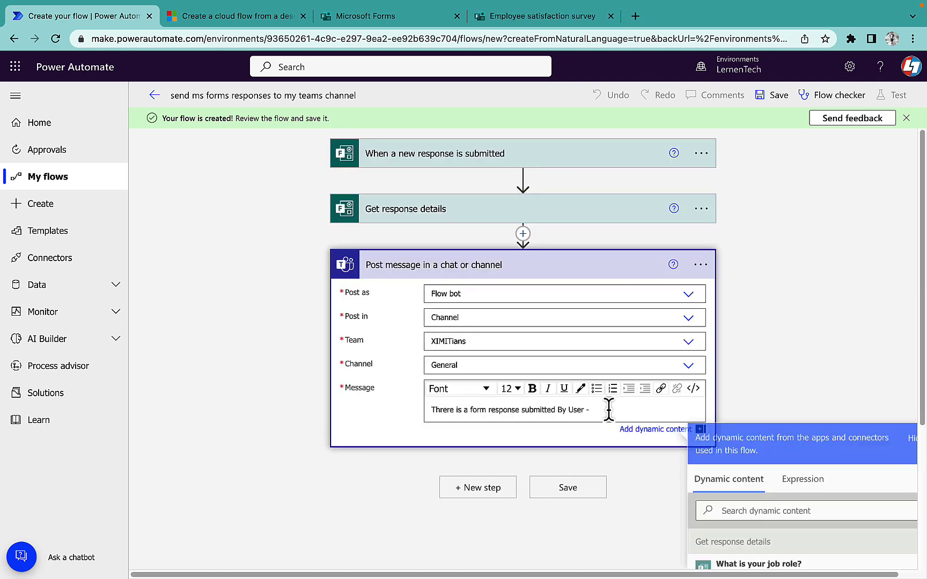
scroll(799, 397, "down", 4)
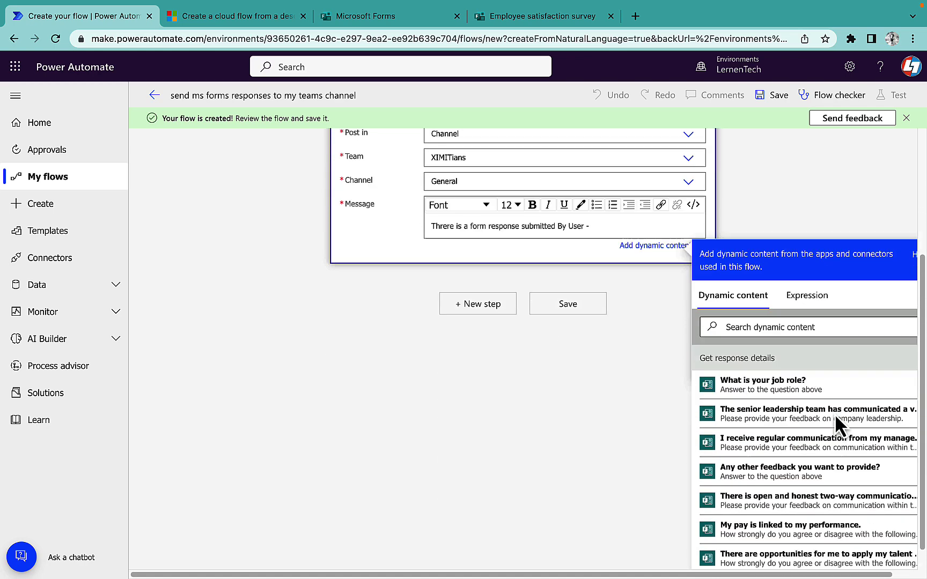
left_click(811, 383)
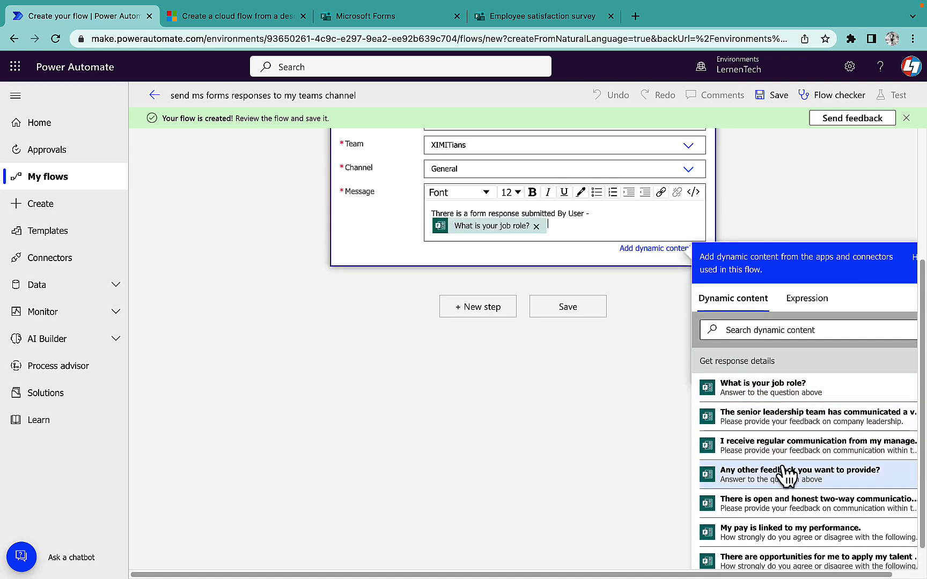
- Append the pay-for-performance answer twice, plus the overall satisfaction, free communication and fair pay answers, to the message and save the flow
scroll(777, 491, "down", 2)
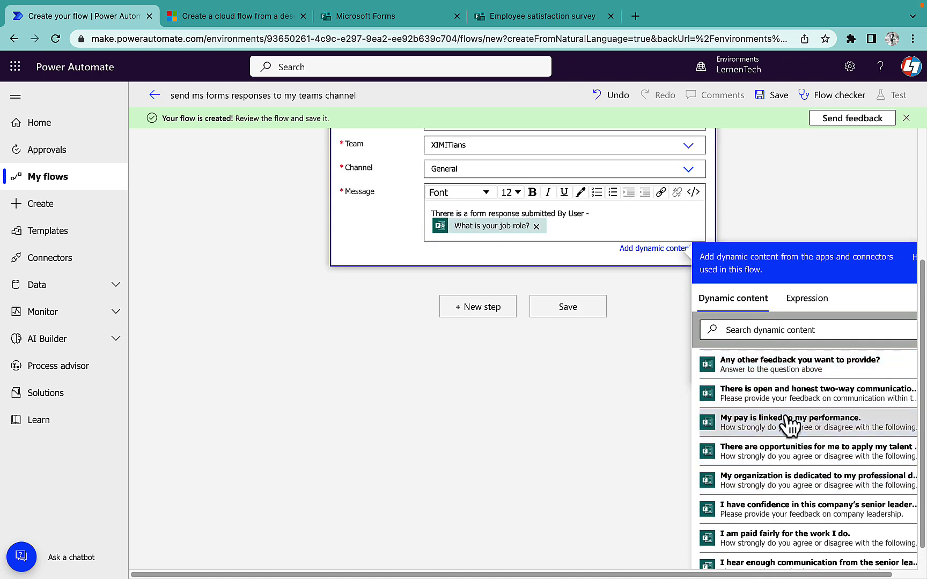
left_click(734, 426)
left_click(772, 448)
scroll(778, 542, "down", 4)
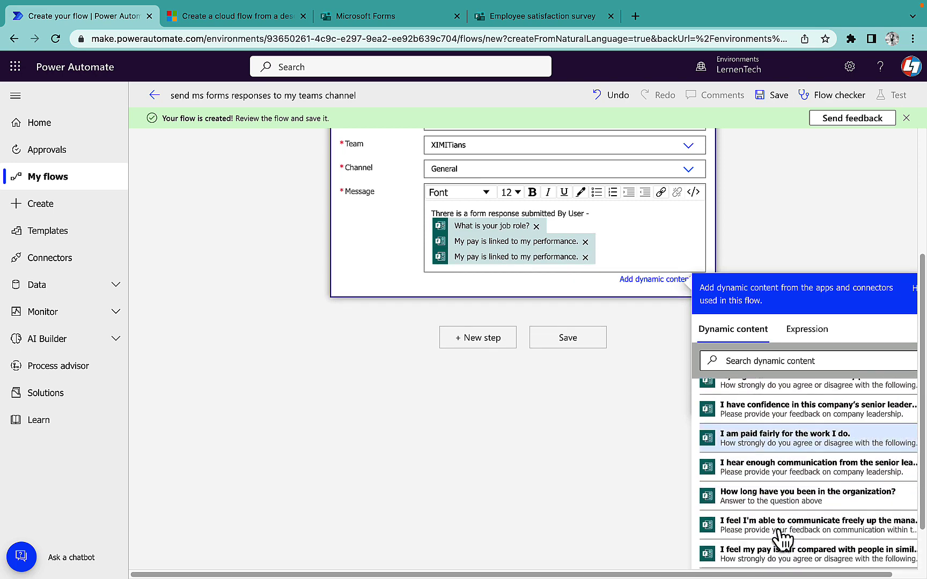
left_click(774, 527)
left_click(770, 486)
left_click(767, 444)
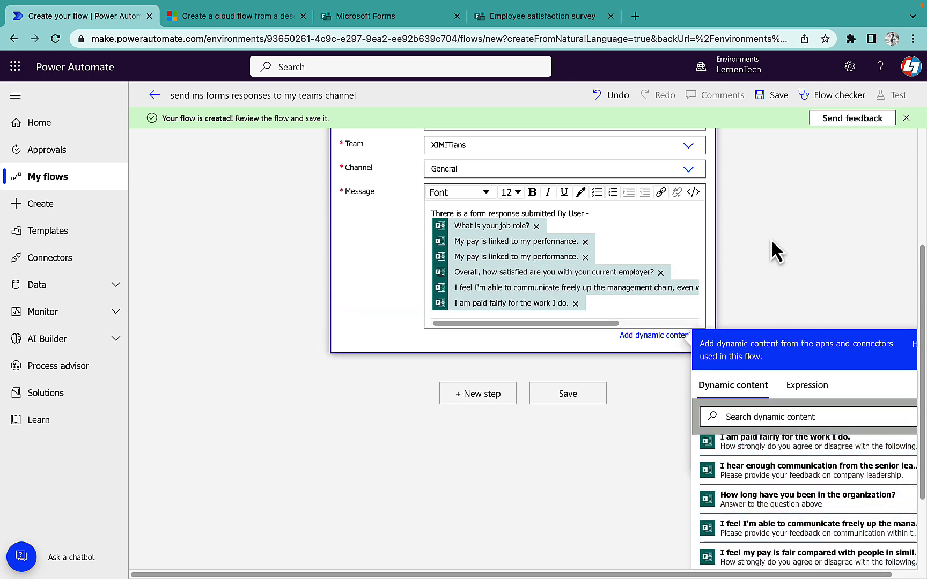
left_click(783, 100)
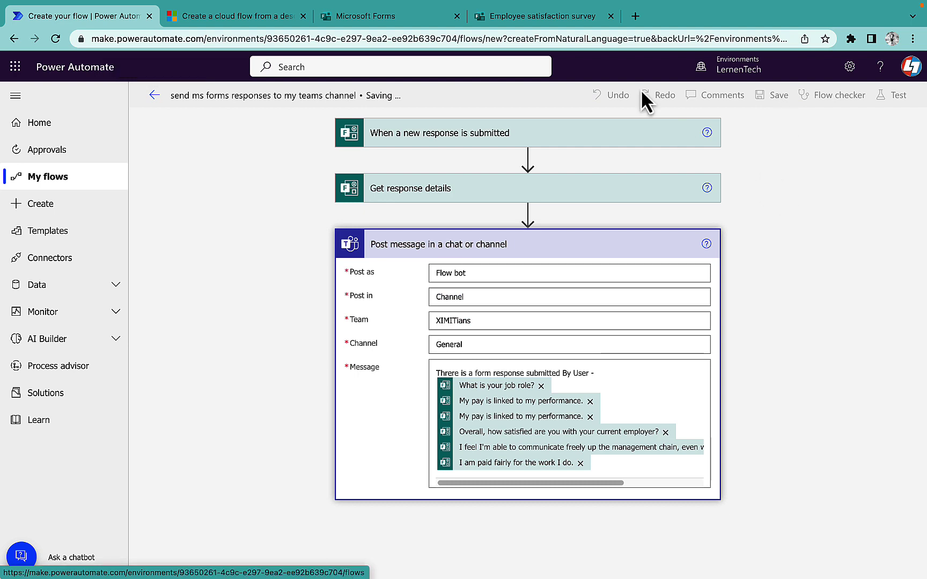
- Start a response to the Employee satisfaction survey, choosing Somewhat dissatisfied for overall satisfaction and rating the career opportunity statements
left_click(561, 16)
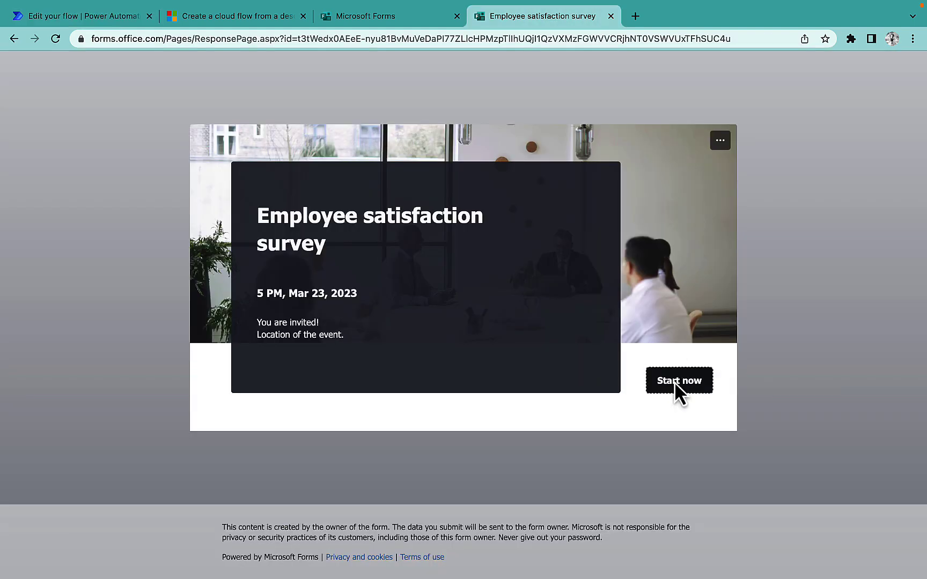
left_click(674, 381)
left_click(292, 257)
scroll(286, 367, "down", 9)
left_click(286, 367)
scroll(301, 365, "down", 8)
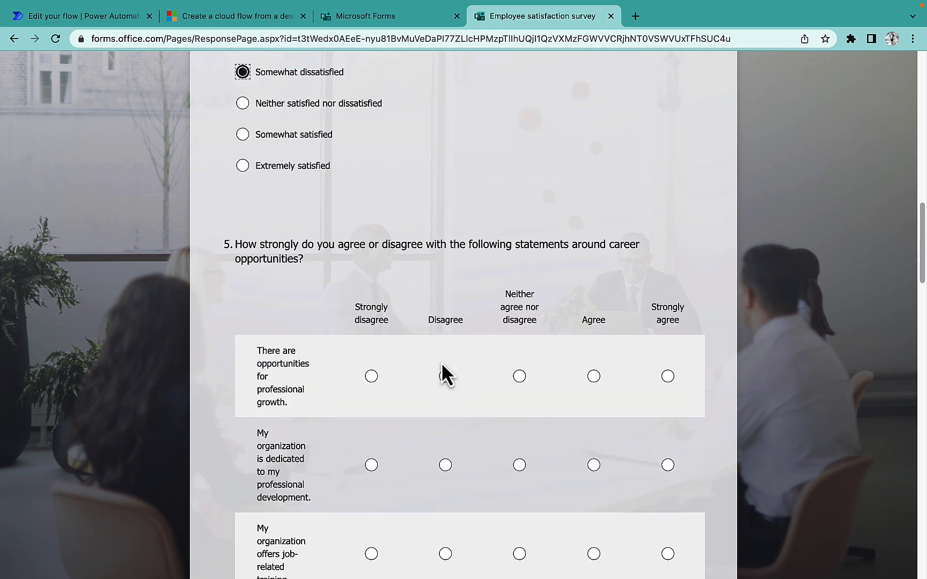
left_click(519, 465)
left_click(594, 555)
- Rate the manager communication statements as Agree, enter "All Response Submitted" as other feedback, and submit the survey
scroll(594, 547, "down", 8)
scroll(518, 425, "down", 15)
scroll(369, 231, "down", 7)
left_click(594, 230)
left_click(594, 338)
left_click(594, 466)
scroll(557, 445, "down", 5)
left_click(470, 369)
type("All Response Submitted")
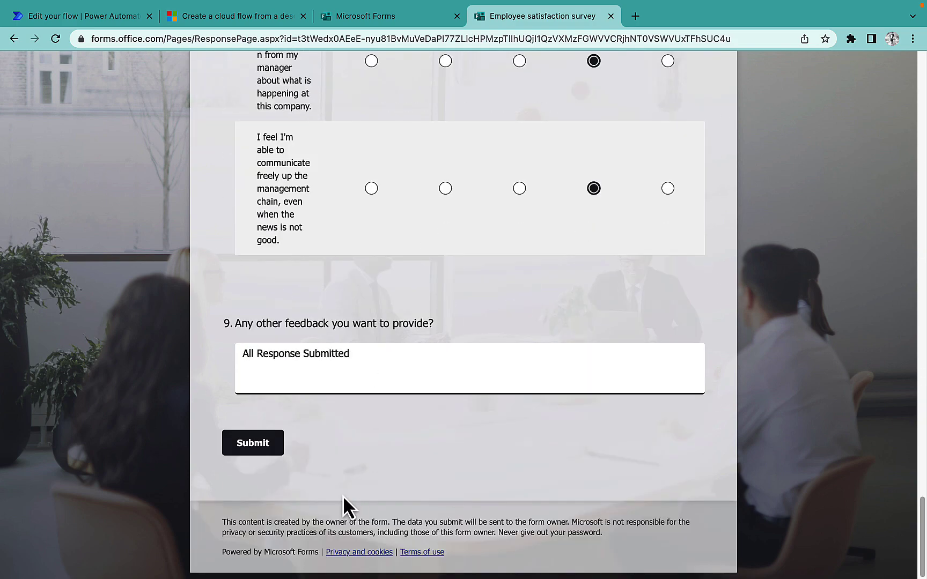
left_click(257, 447)
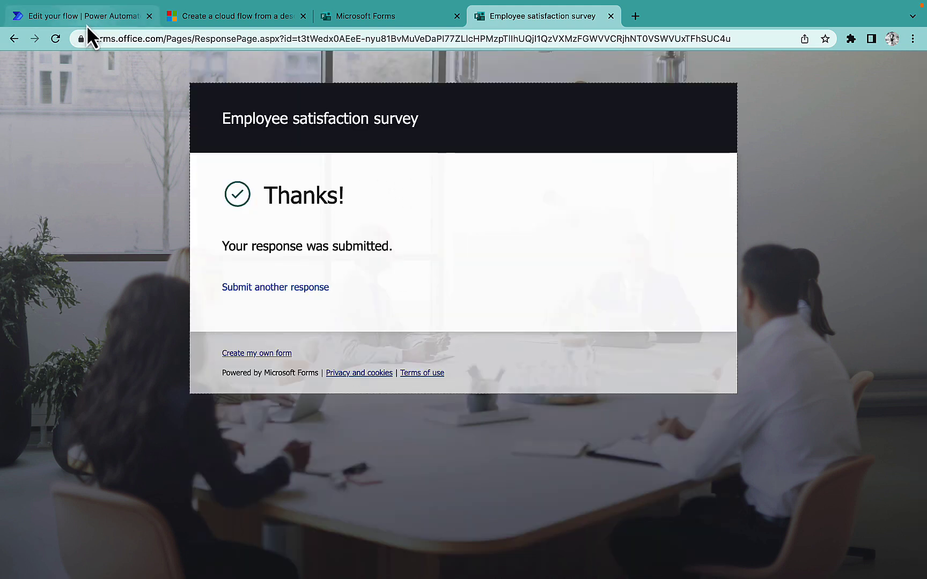
- Open the flow's latest run in Power Automate and check the posted form response in the XIMITians General channel in Teams
left_click(107, 21)
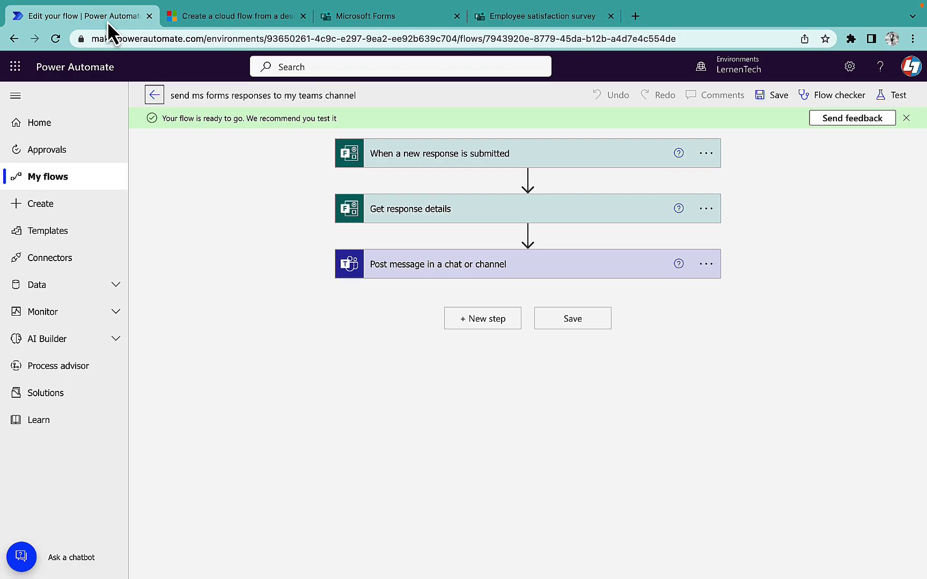
left_click(154, 95)
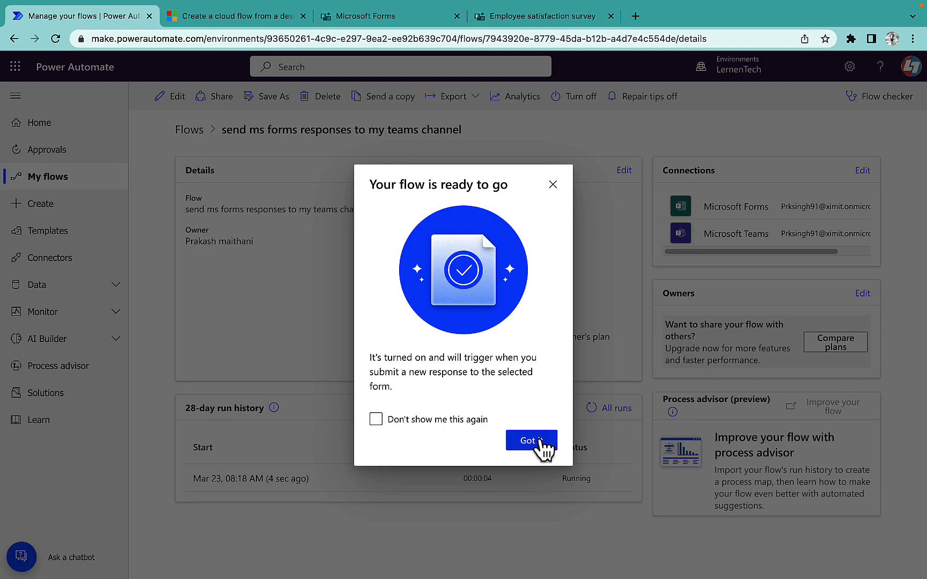
left_click(540, 441)
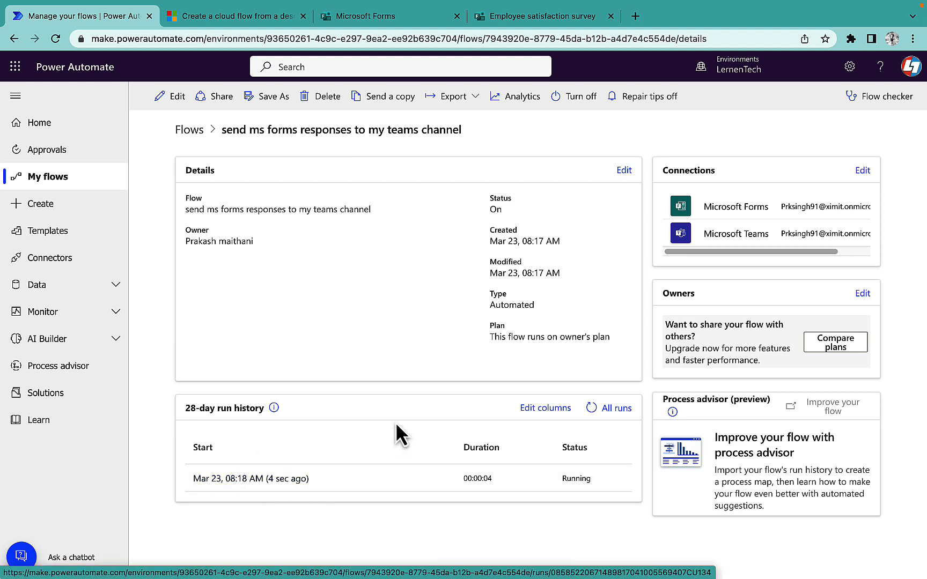
left_click(301, 477)
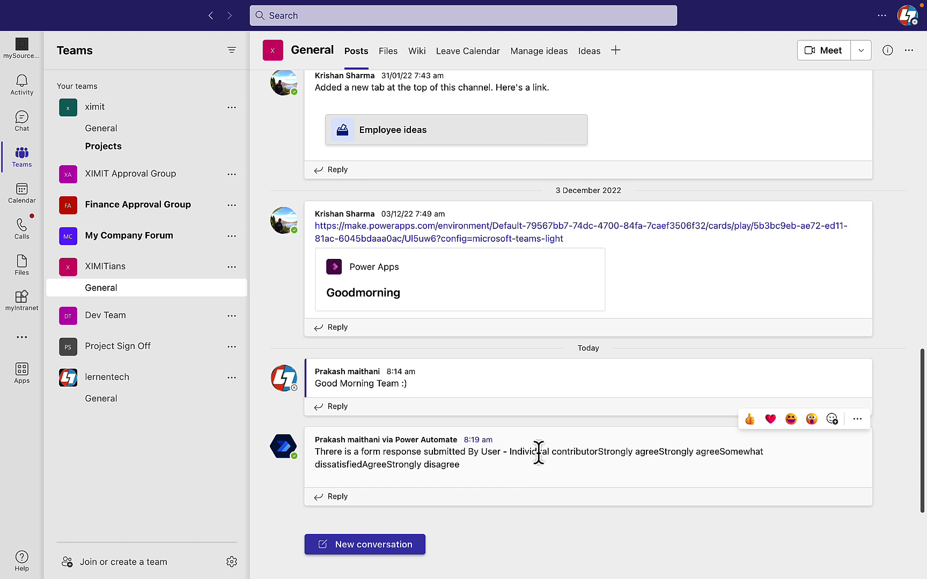
left_click_drag(516, 452, 487, 470)
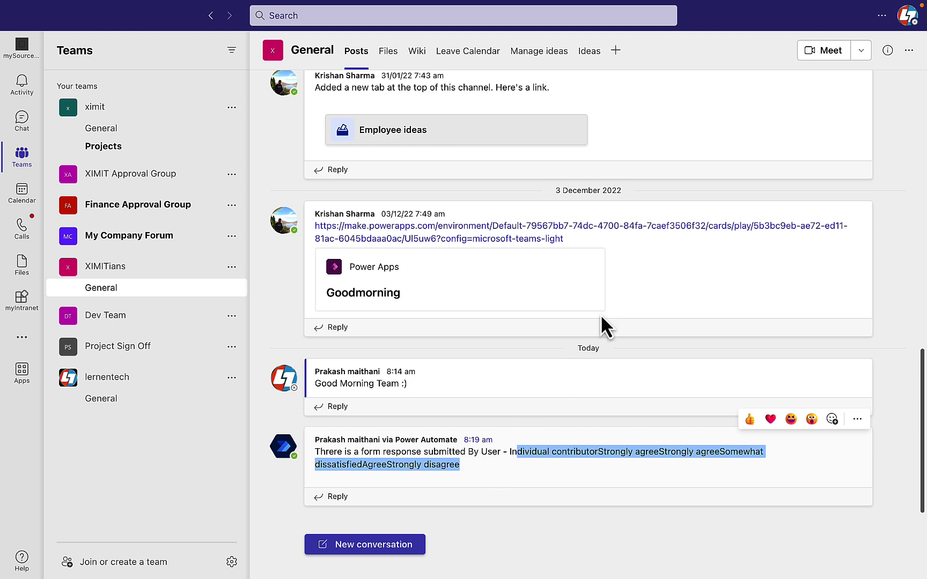
left_click(504, 473)
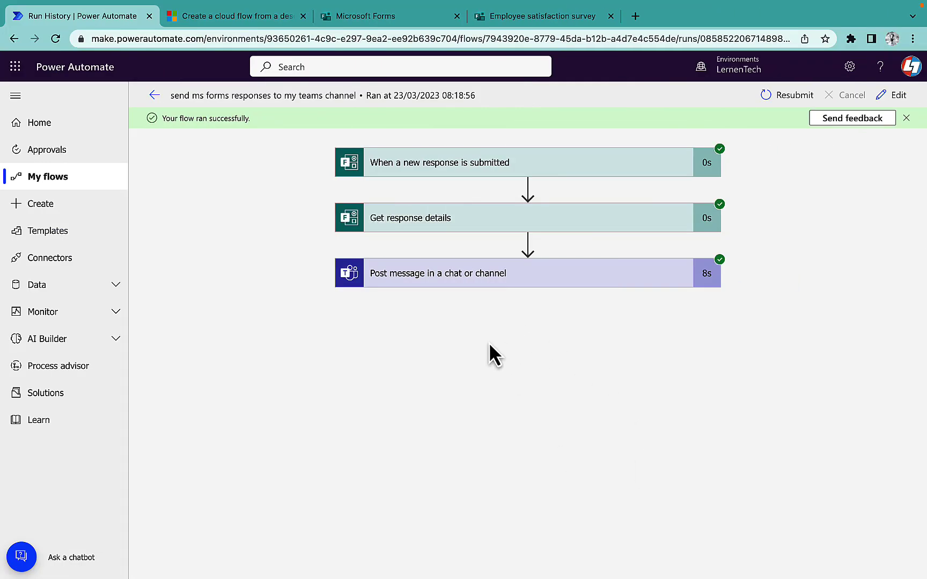
- Return to Power Automate, dismiss the run notification and open the page for creating a new flow
left_click(906, 118)
left_click(68, 205)
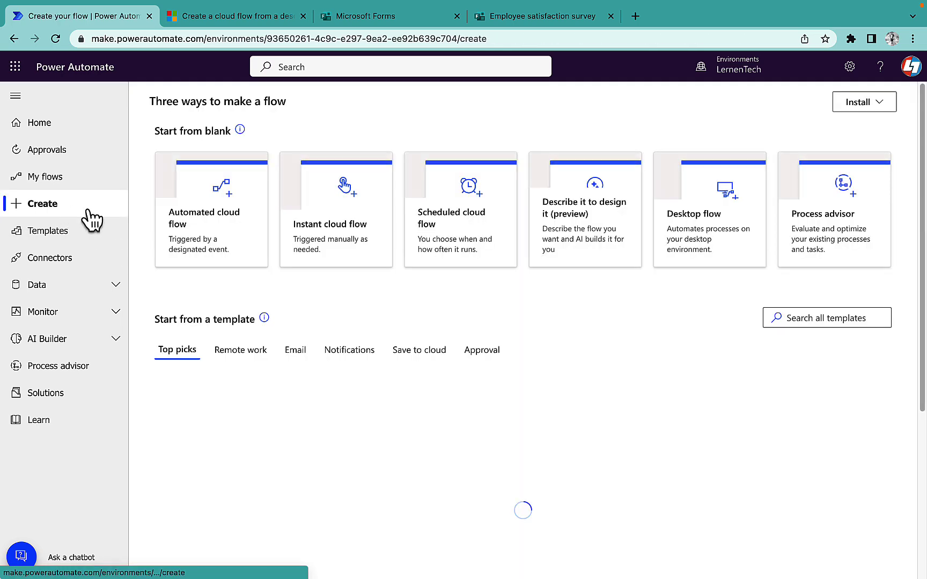